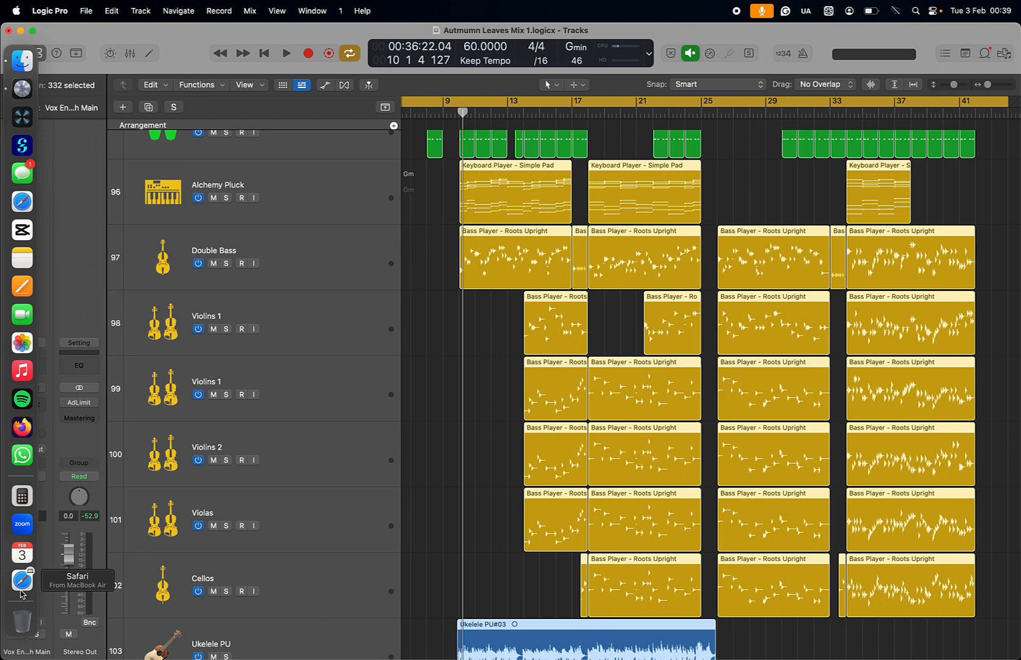
Convert all the selected Session Player regions in the project to MIDI regions.
right_click(507, 212)
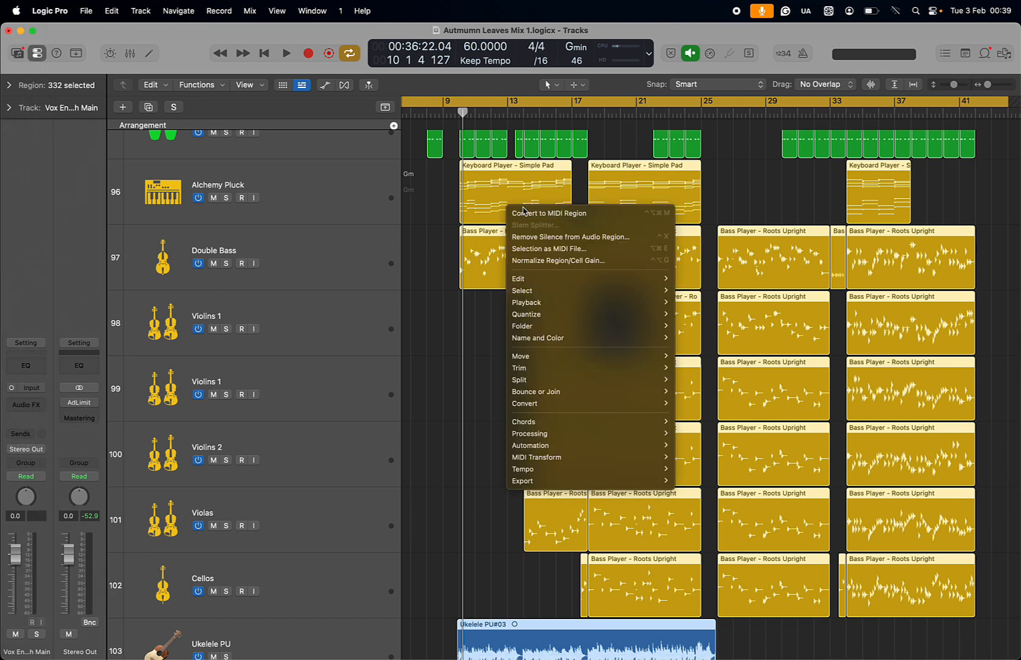
mouse_move(554, 412)
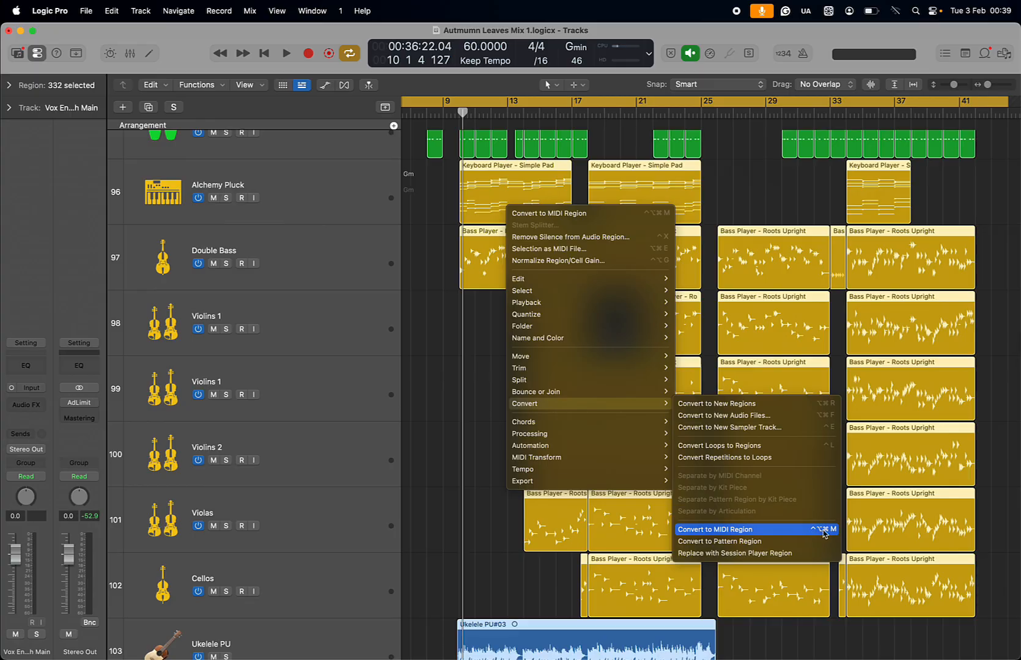
click(478, 396)
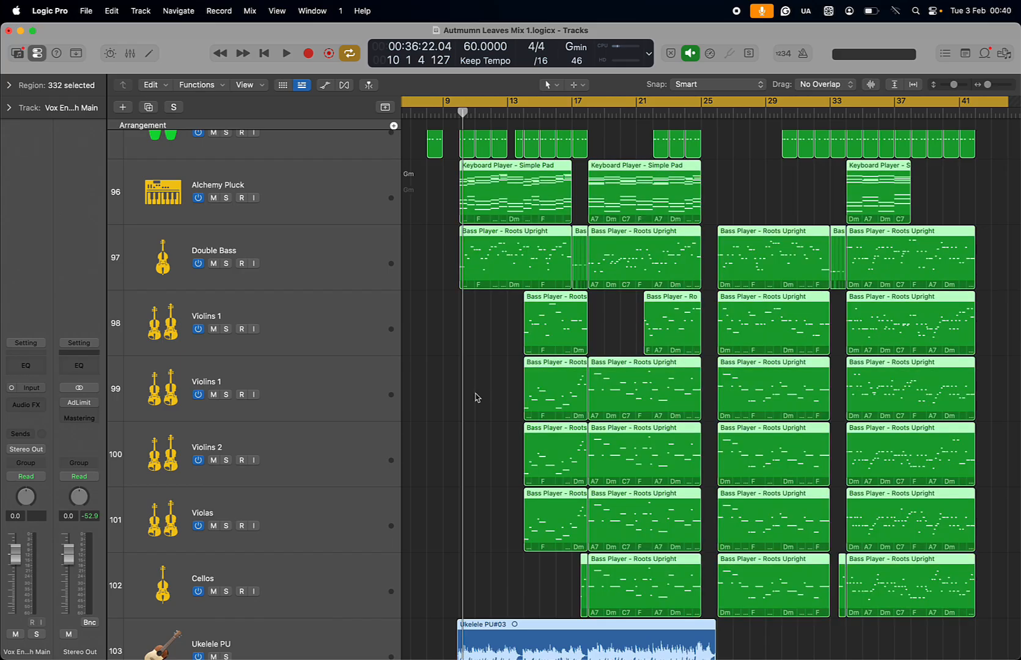
click(438, 211)
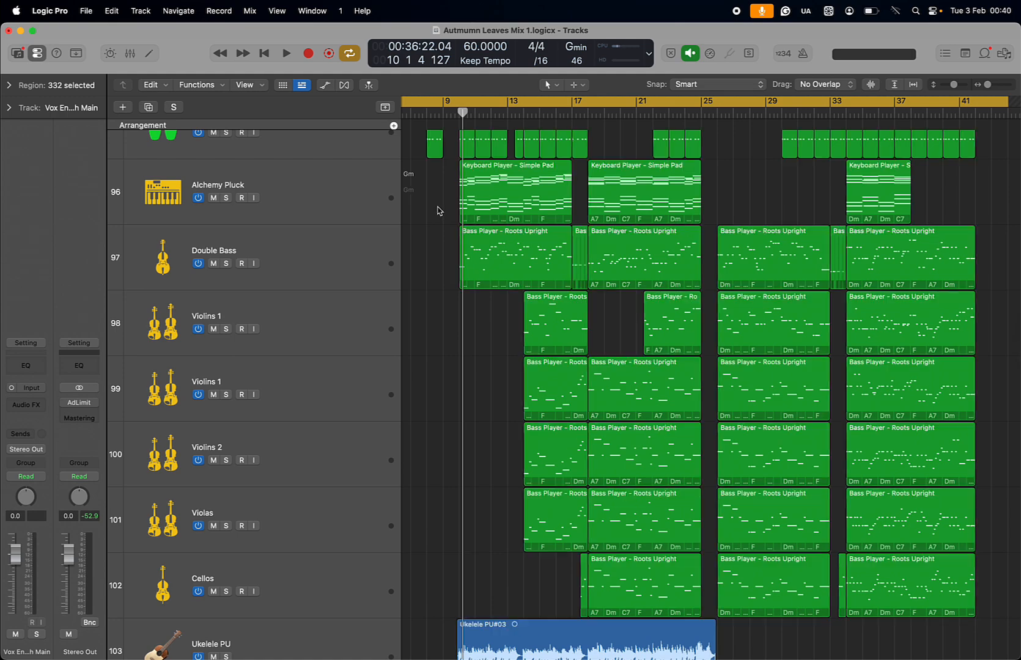
Open the first Keyboard Player - Simple Pad region on the Alchemy Pluck track in the Piano Roll.
click(497, 200)
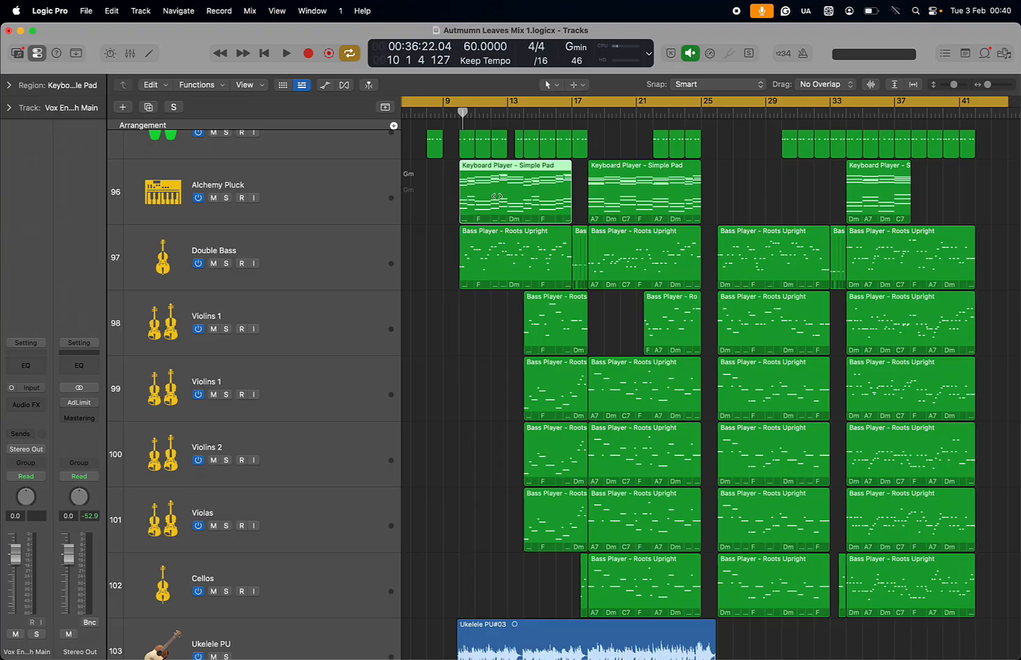
double_click(497, 200)
key(p)
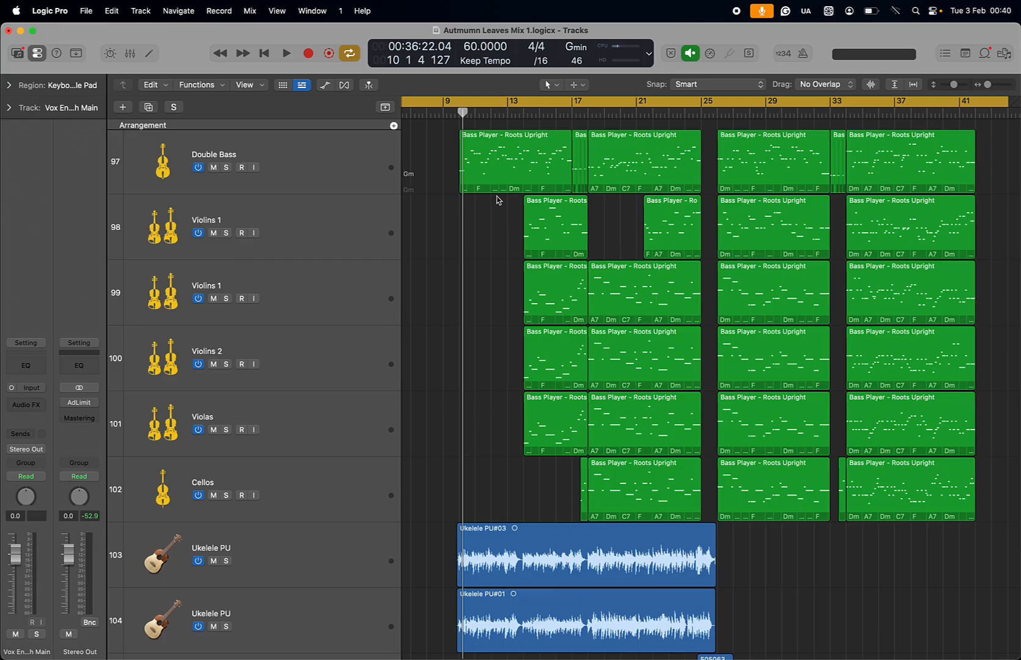
scroll(532, 168, up, 5)
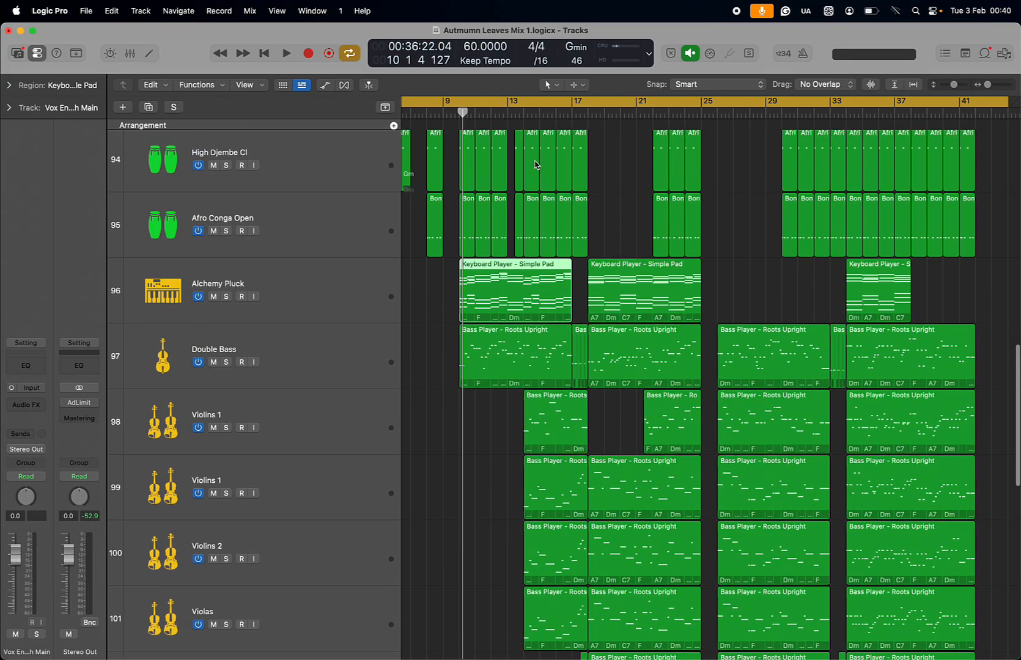
key(p)
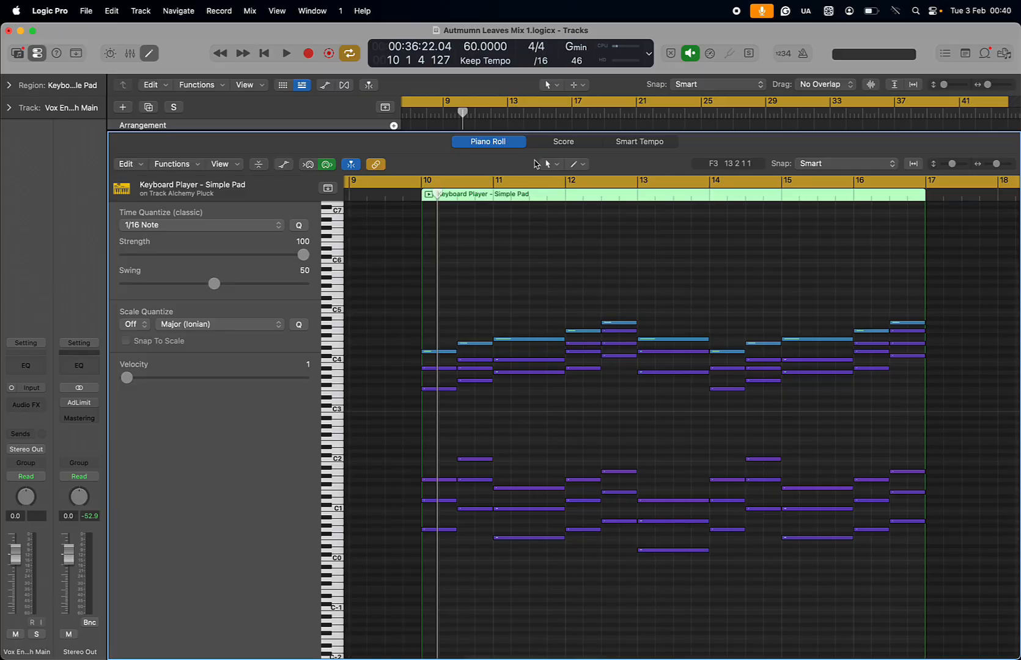
key(p)
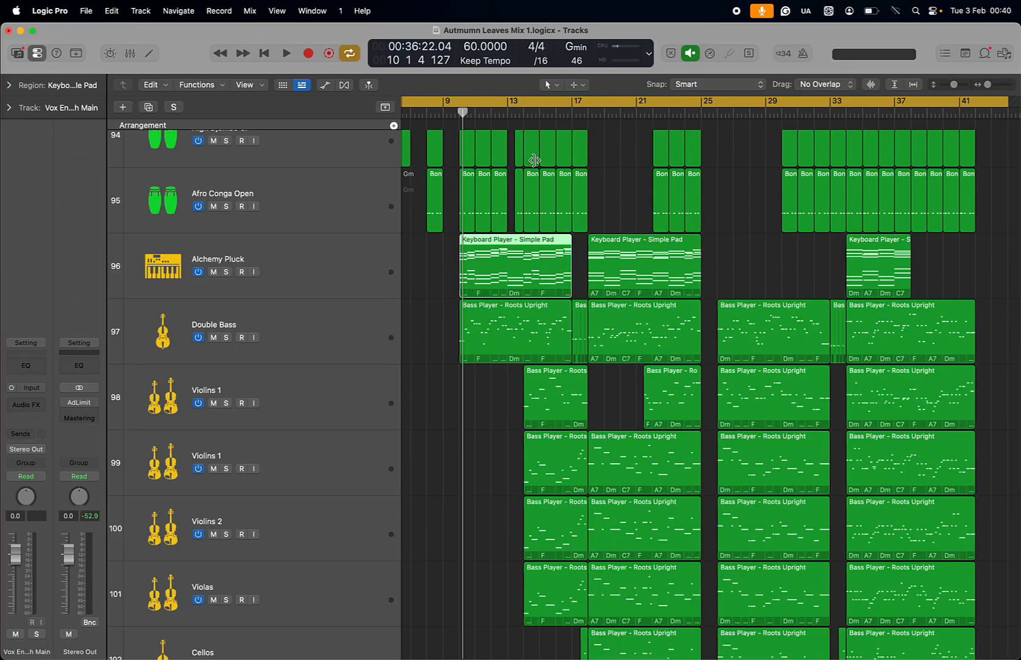
key(p)
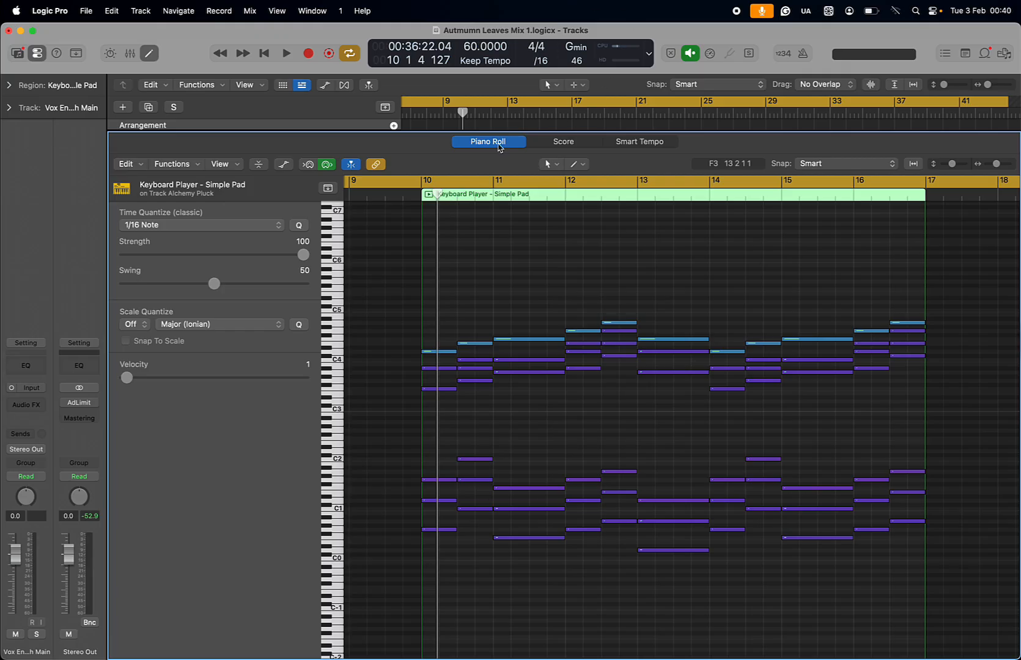
View the region in the Score and Smart Tempo editors and return to the Piano Roll.
click(560, 143)
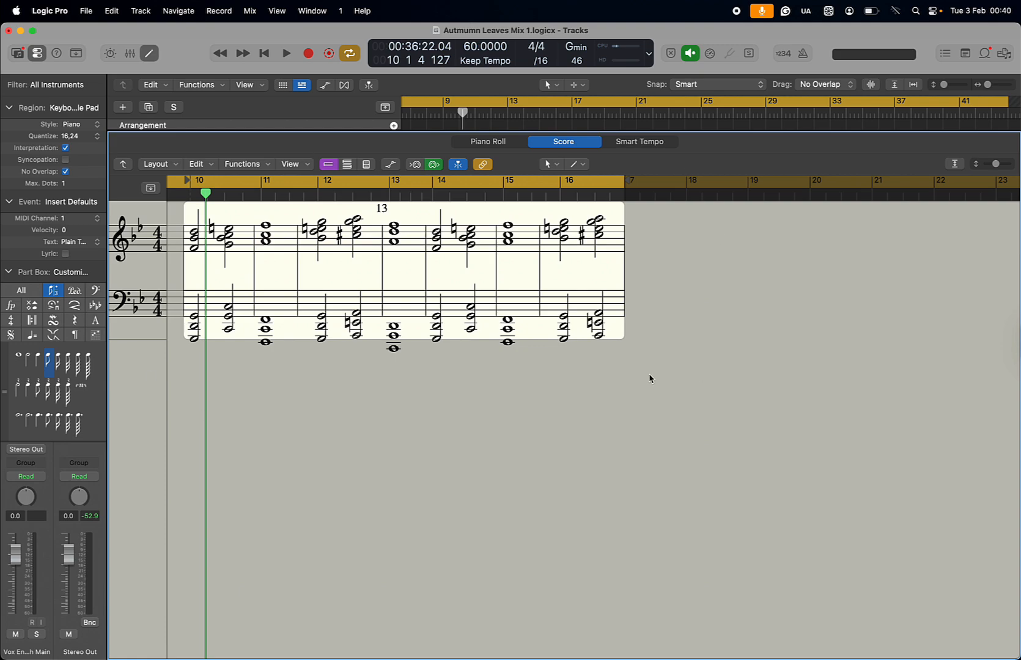
click(659, 143)
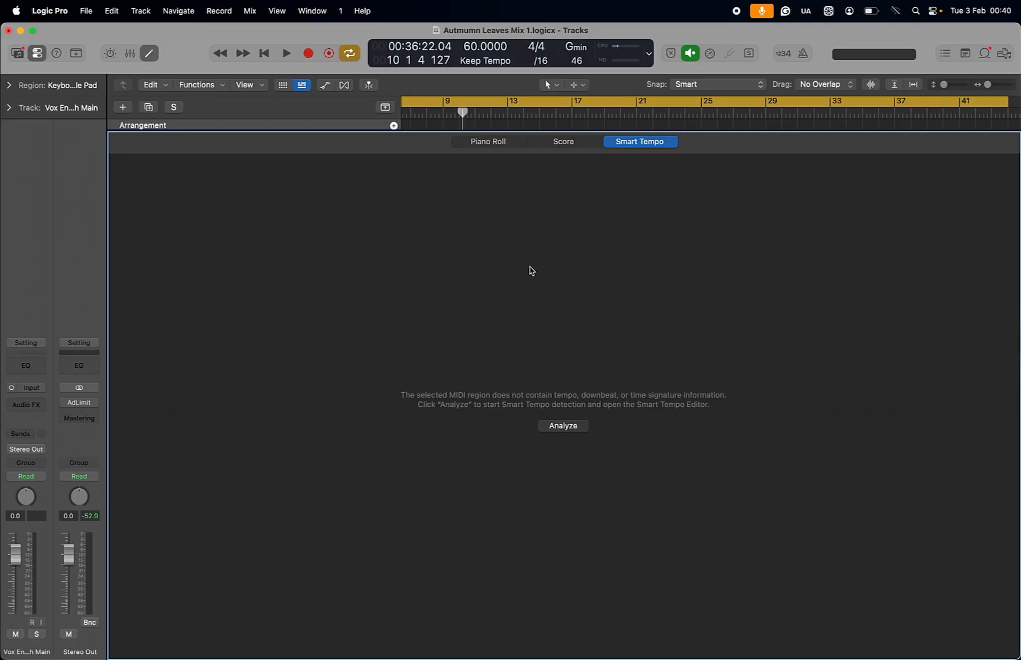
click(498, 145)
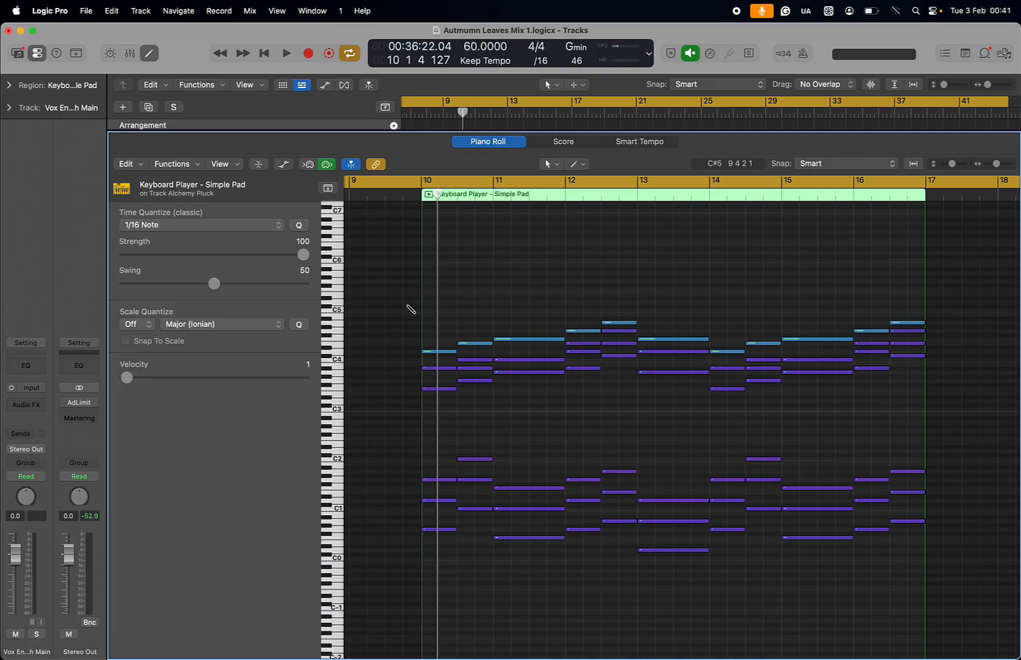
Select all notes of the region, try raising their velocity to 127, and undo the velocity changes.
key(super+a)
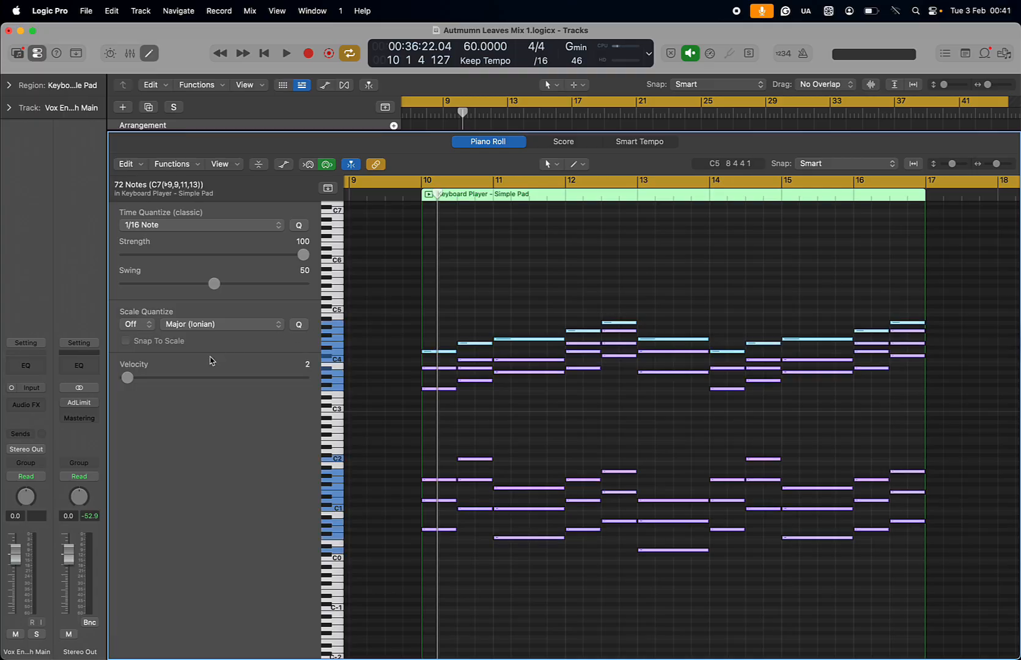
drag(127, 380, 316, 381)
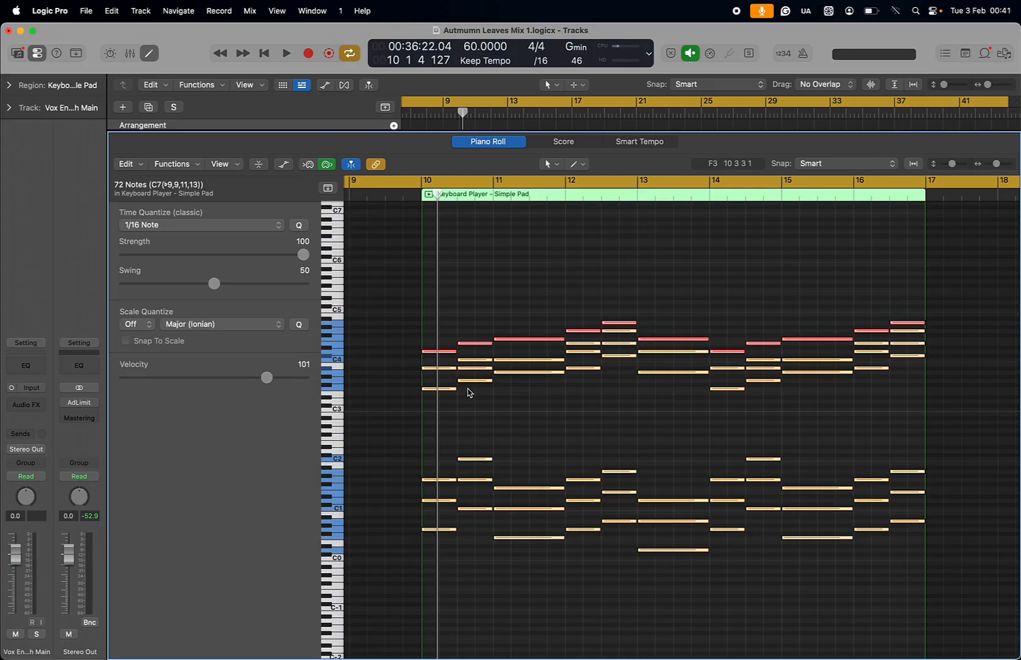
key(super+z)
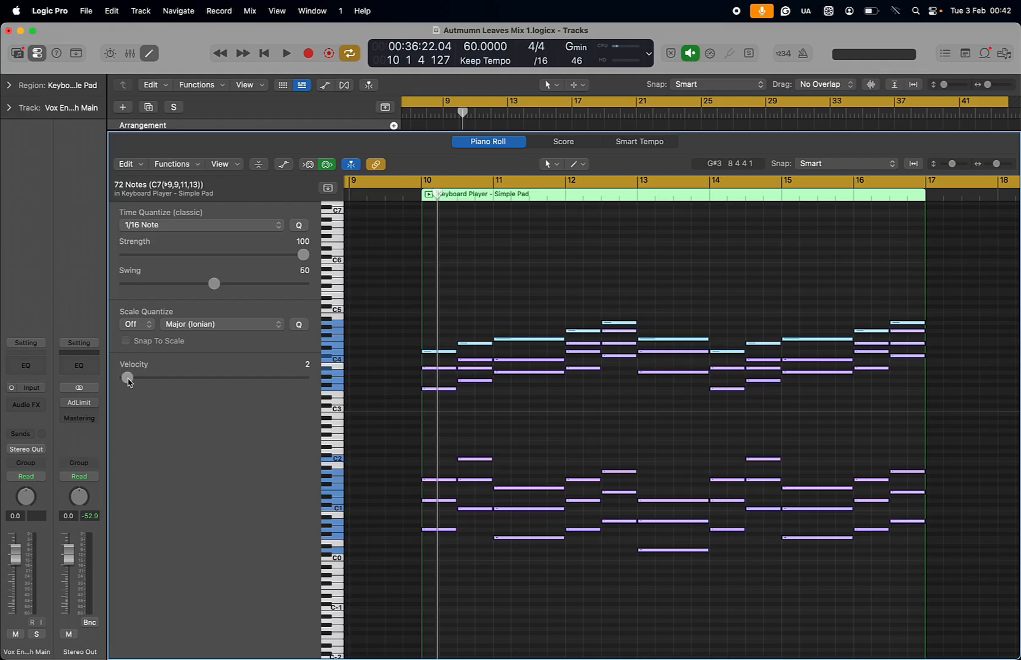
drag(128, 379, 304, 380)
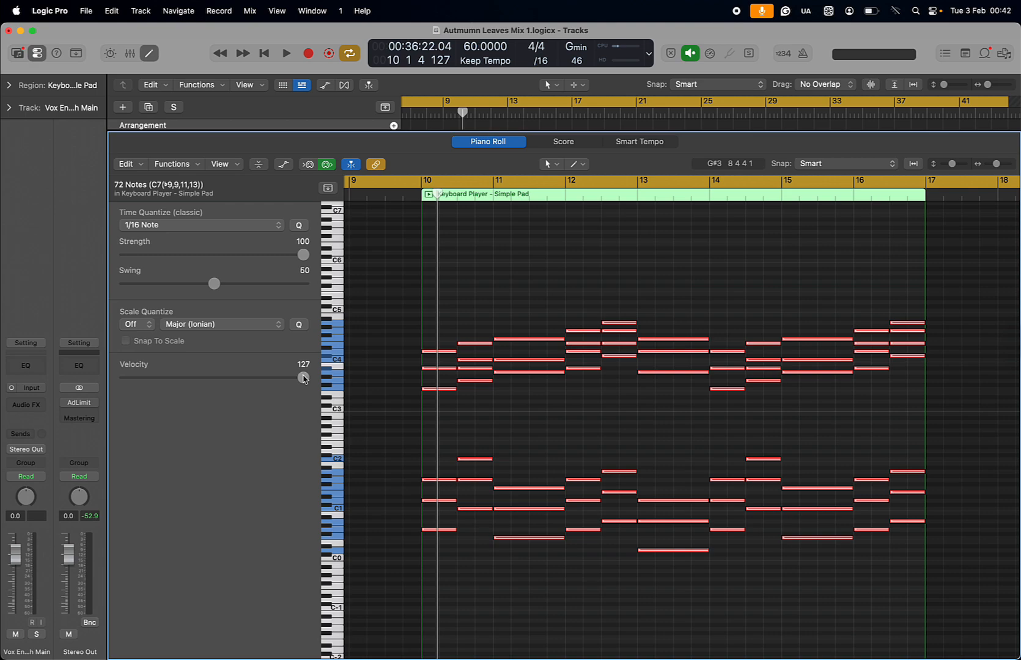
drag(303, 378, 324, 384)
key(super+z)
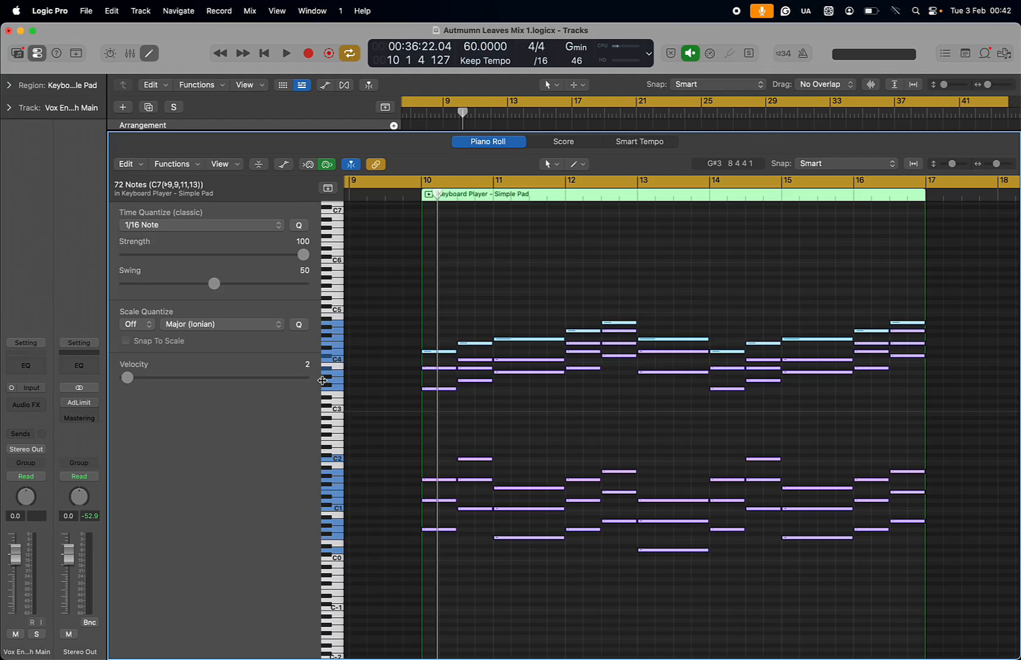
With the playhead at bar 10, try moving all selected notes up five semitones and undo the move.
click(420, 198)
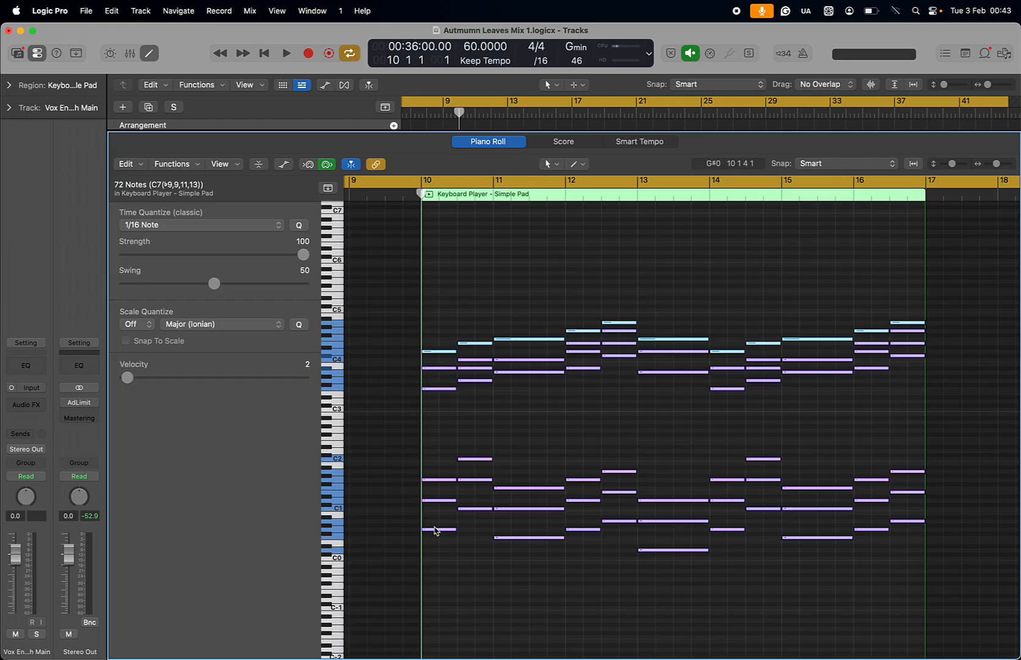
mouse_move(433, 535)
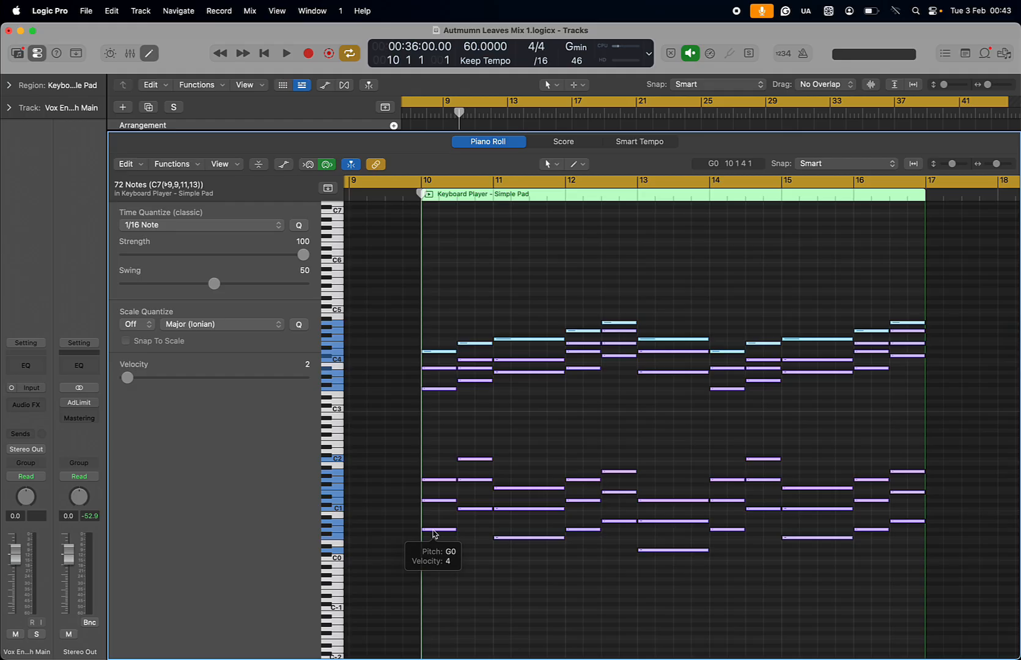
drag(433, 534, 435, 511)
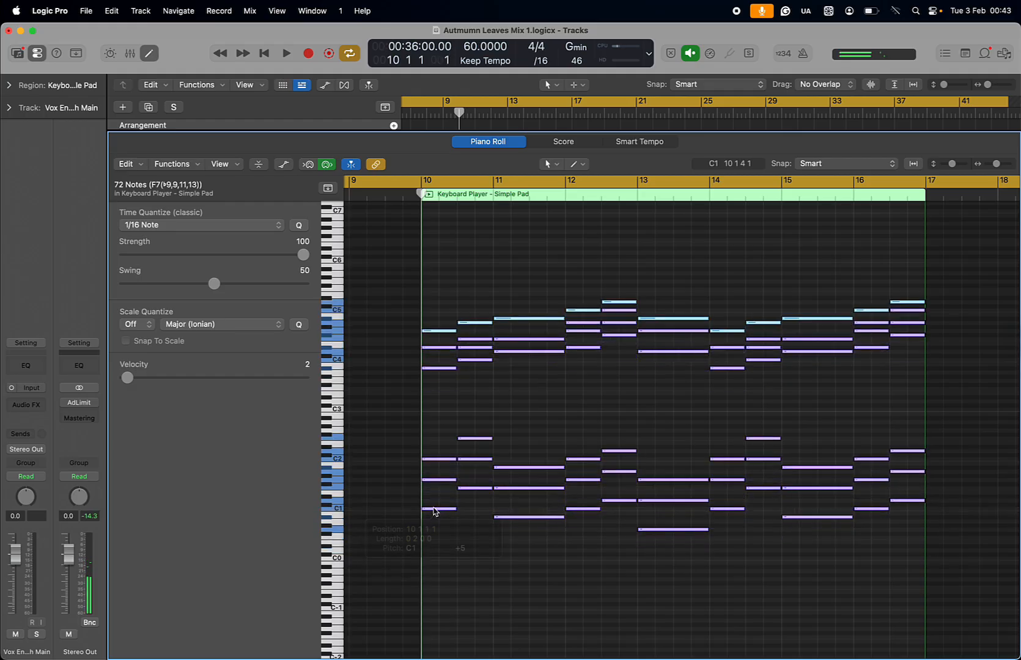
mouse_move(434, 511)
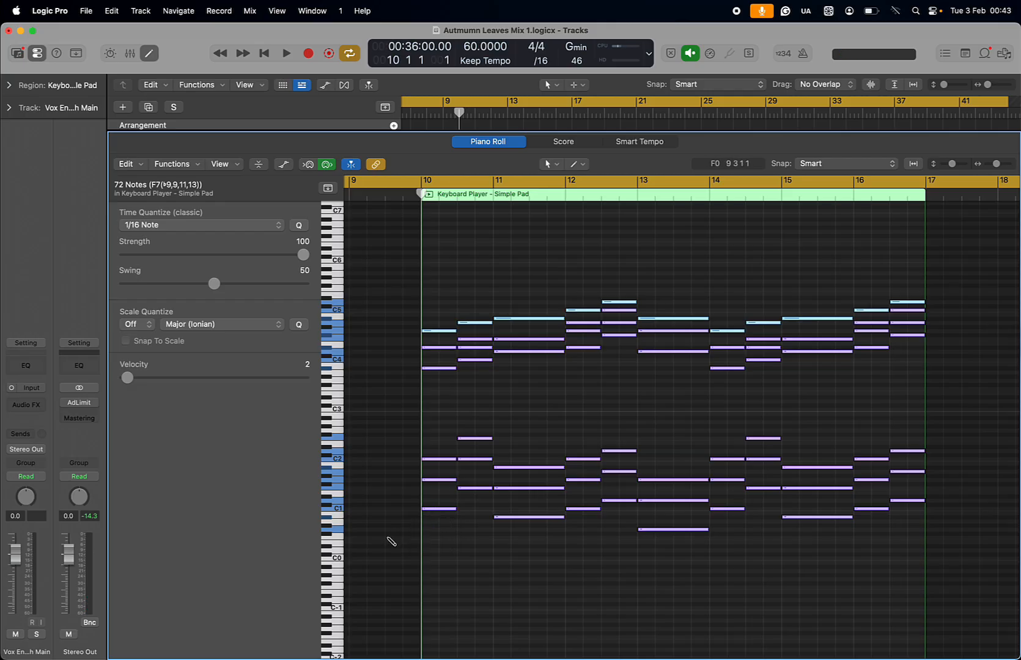
key(super+z)
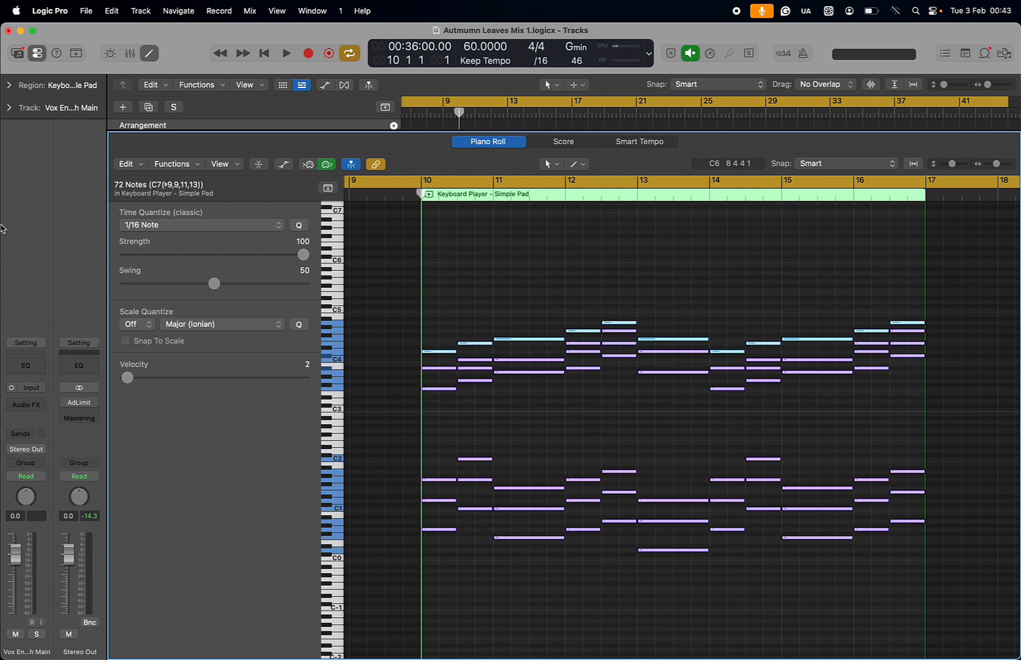
Hide the inspector and show it again.
mouse_move(2, 521)
click(37, 54)
click(37, 54)
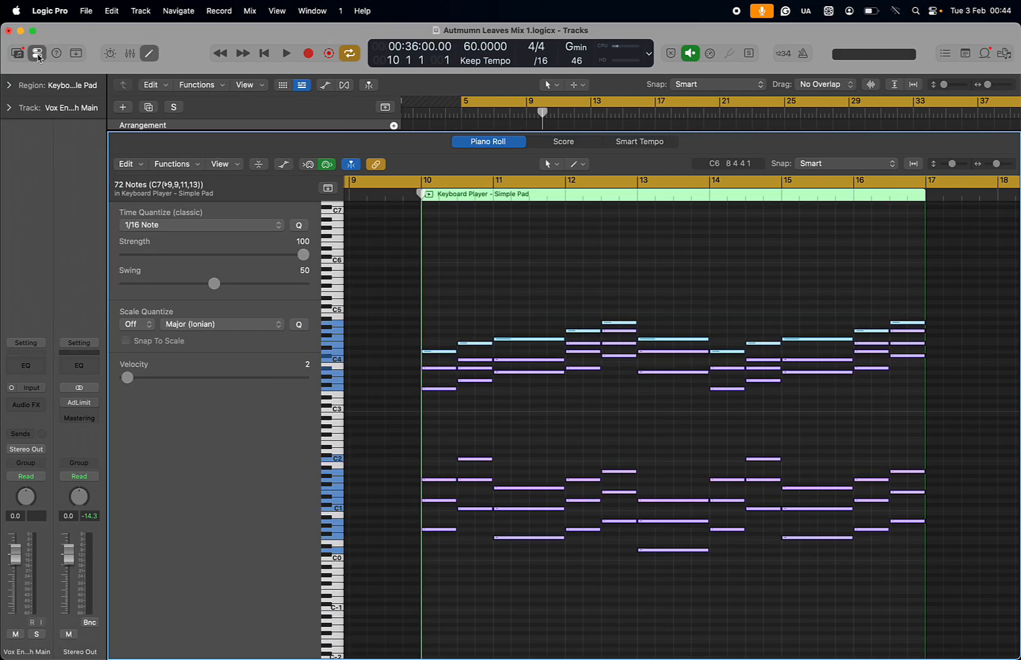
click(38, 54)
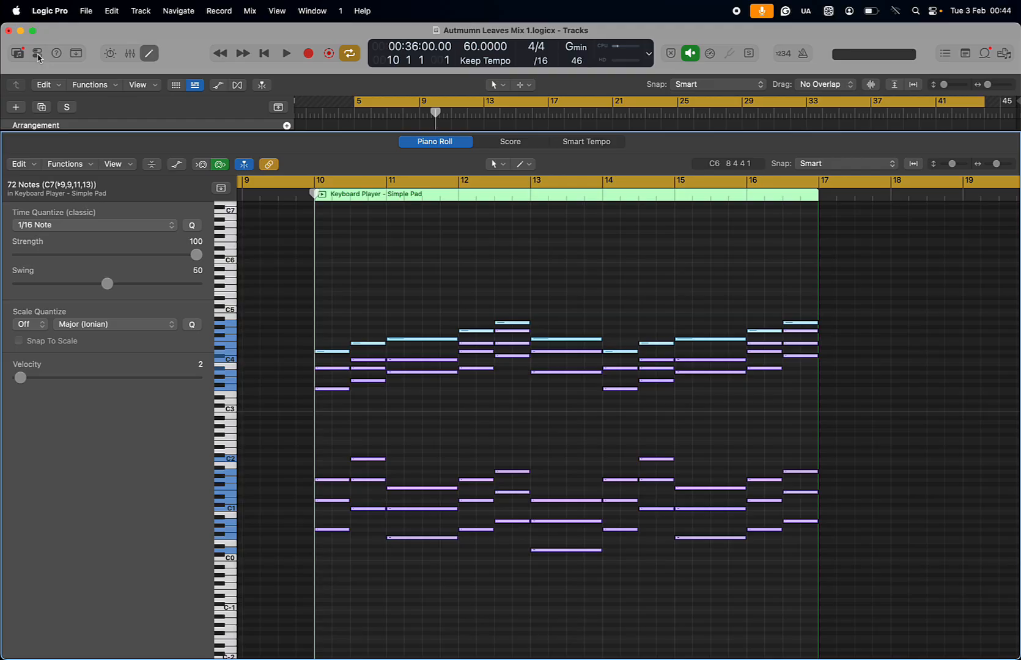
click(37, 54)
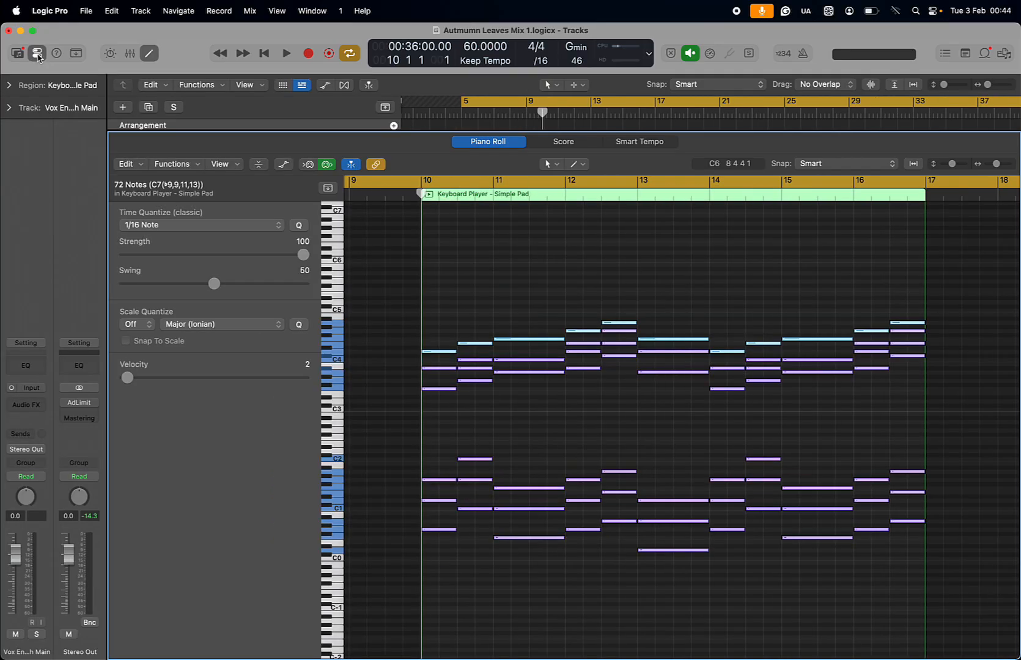
click(37, 54)
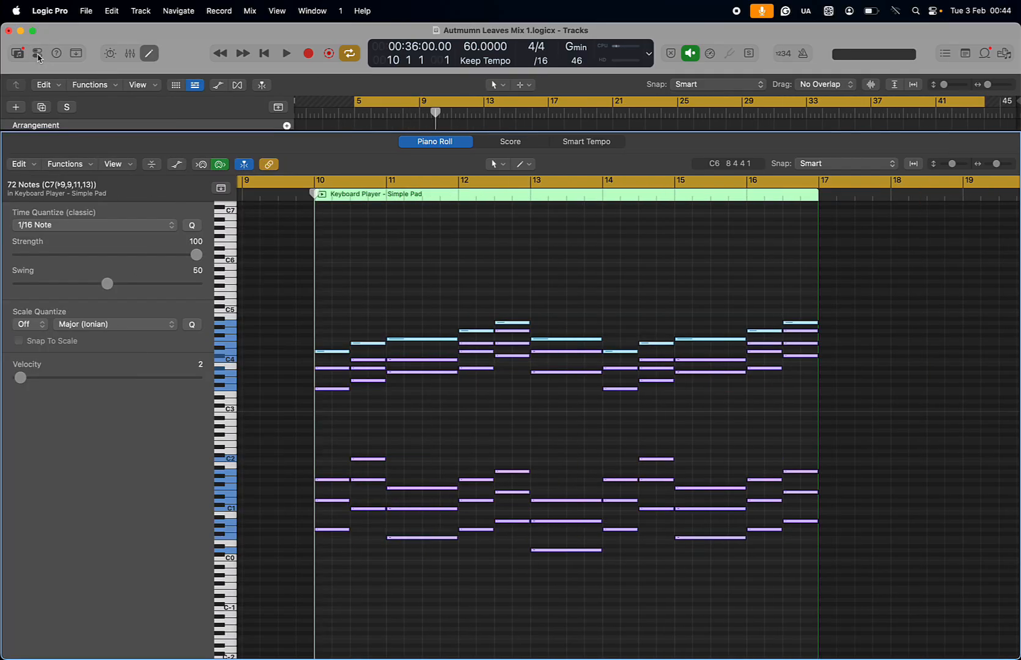
click(37, 54)
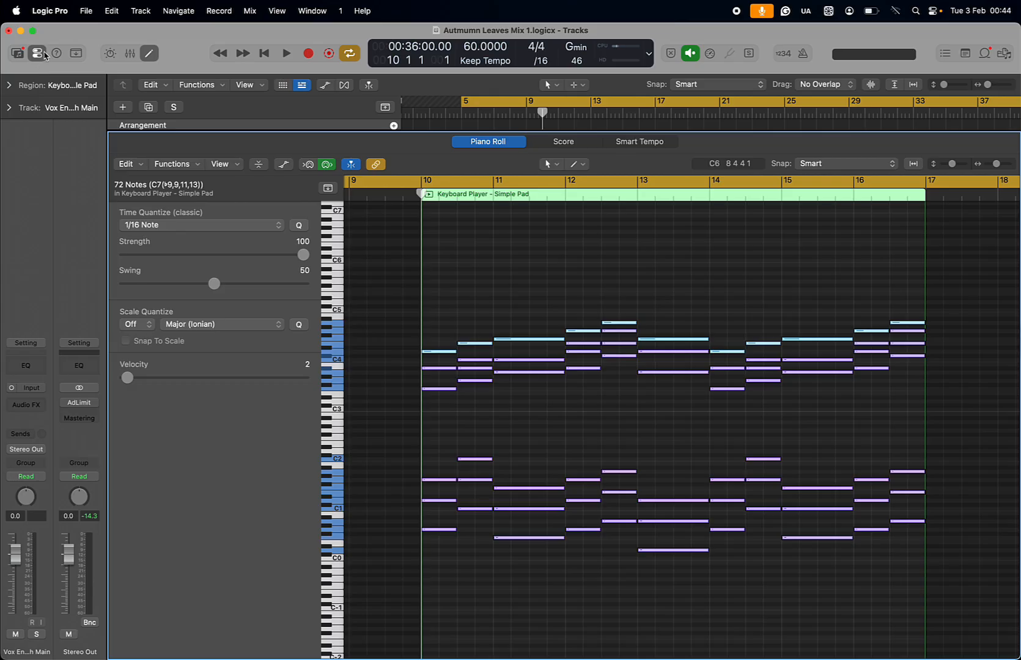
Expand the region parameters, try Transpose values of +7 and -13 on the region, and undo the transposition.
click(10, 86)
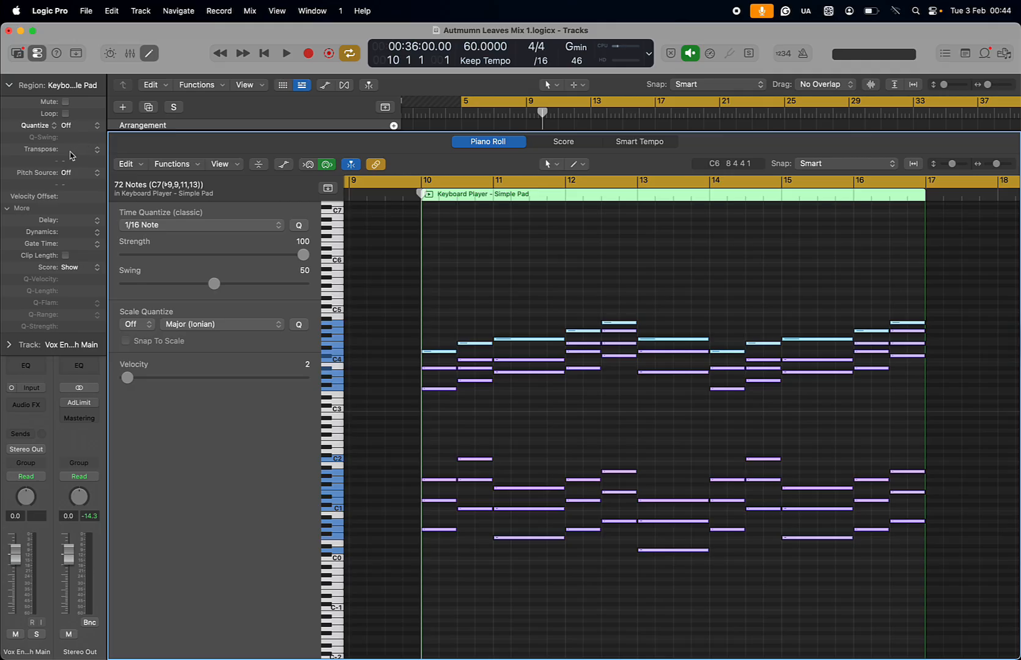
drag(69, 151, 69, 149)
scroll(82, 149, up, 3)
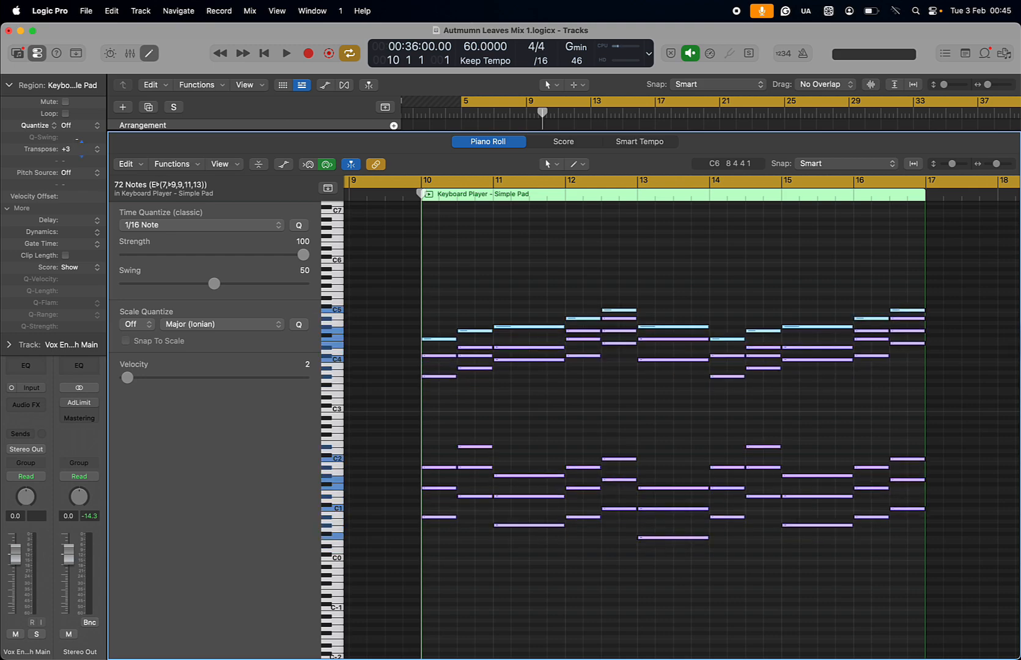
scroll(82, 149, up, 1)
scroll(81, 149, up, 3)
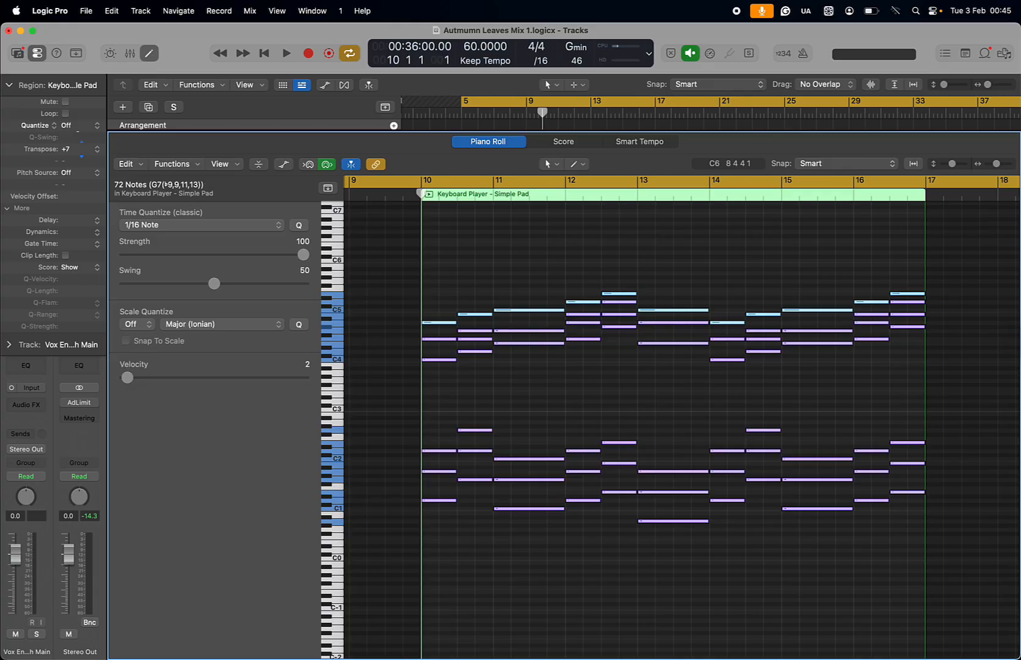
scroll(82, 149, down, 13)
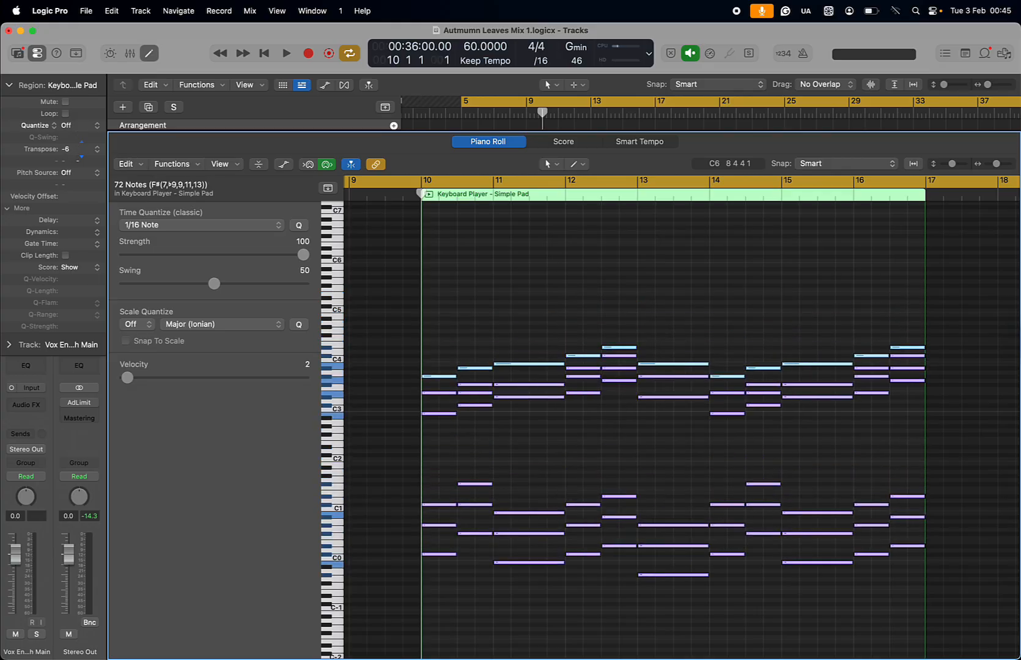
mouse_move(77, 160)
mouse_down()
mouse_move(79, 252)
mouse_move(81, 121)
mouse_move(82, 168)
mouse_move(82, 159)
mouse_up()
drag(82, 159, 76, 172)
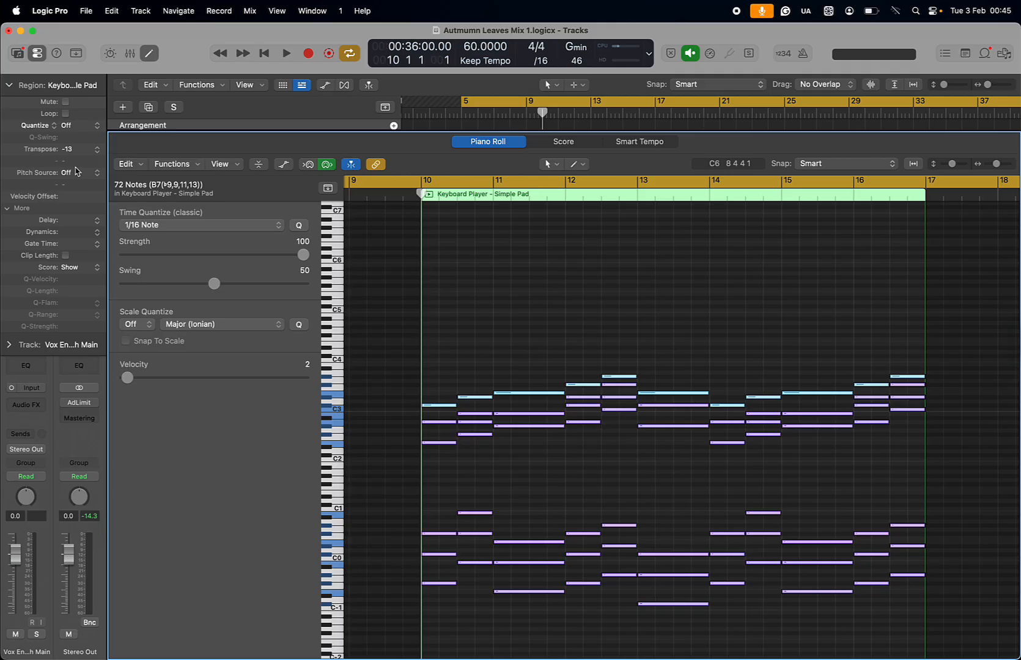
key(super+z)
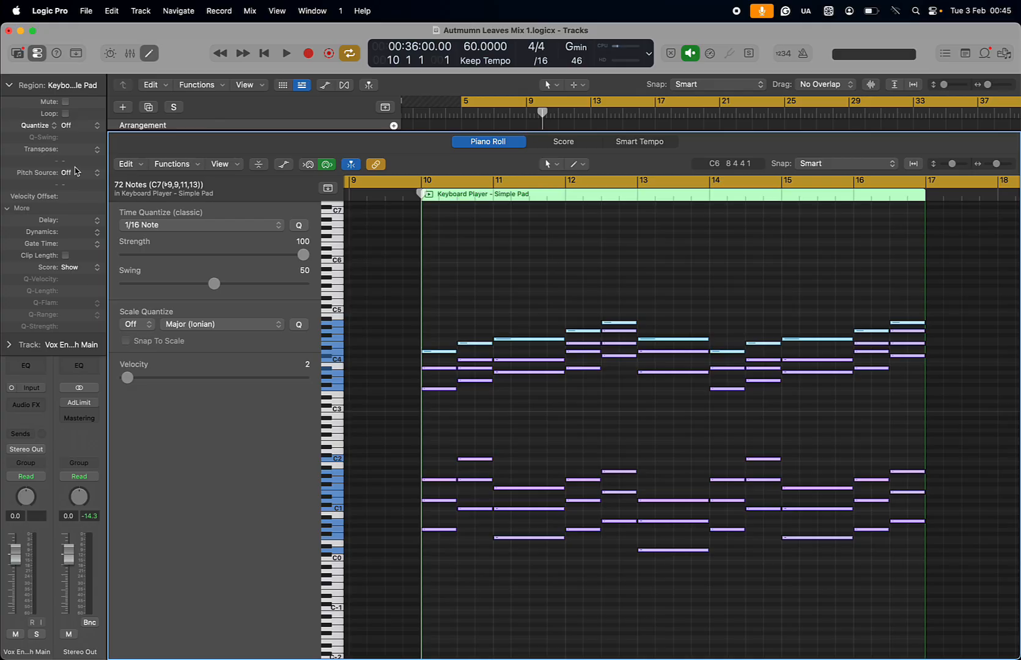
Transpose all selected notes in the Piano Roll up by 14 semitones, one semitone at a time.
key(alt+Up)
key(alt+Up)
key(alt+Up)
key(alt+Up)
key(alt+Up)
key(alt+Up)
key(alt+Up)
key(alt+Up)
key(alt+Up)
key(alt+Up)
key(alt+Up)
key(alt+Up)
key(alt+Up)
key(alt+Up)
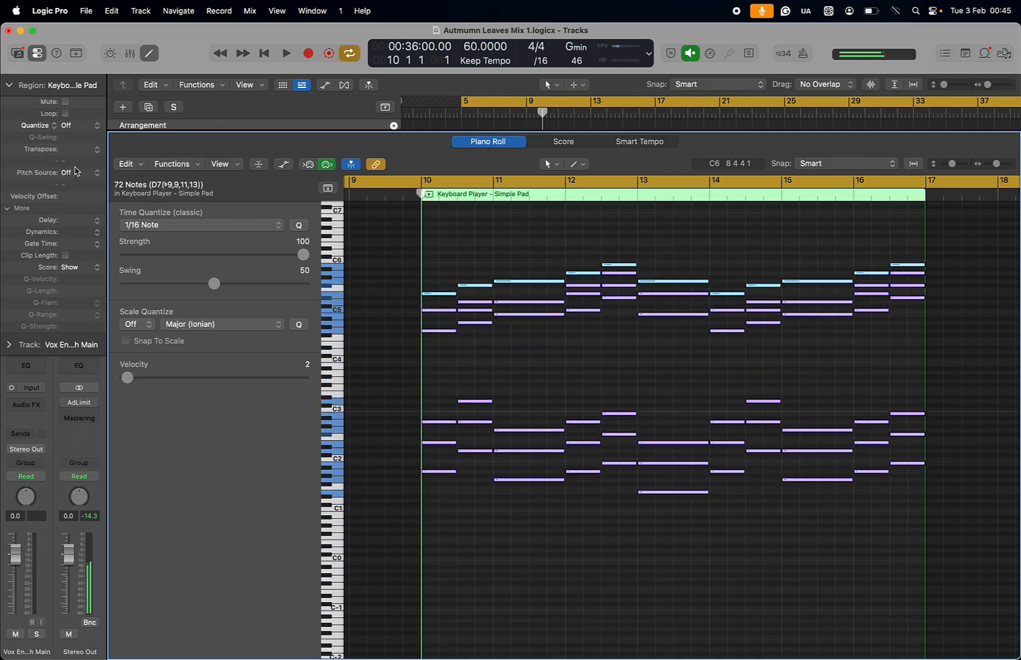
Transpose all selected notes in the Piano Roll down 15 semitones, one semitone at a time, and back up one semitone.
key(alt+Down)
key(alt+Down)
key(alt+Down)
key(alt+Down)
key(alt+Down)
key(alt+Down)
key(alt+Down)
key(alt+Down)
key(alt+Down)
key(alt+Down)
key(alt+Down)
key(alt+Down)
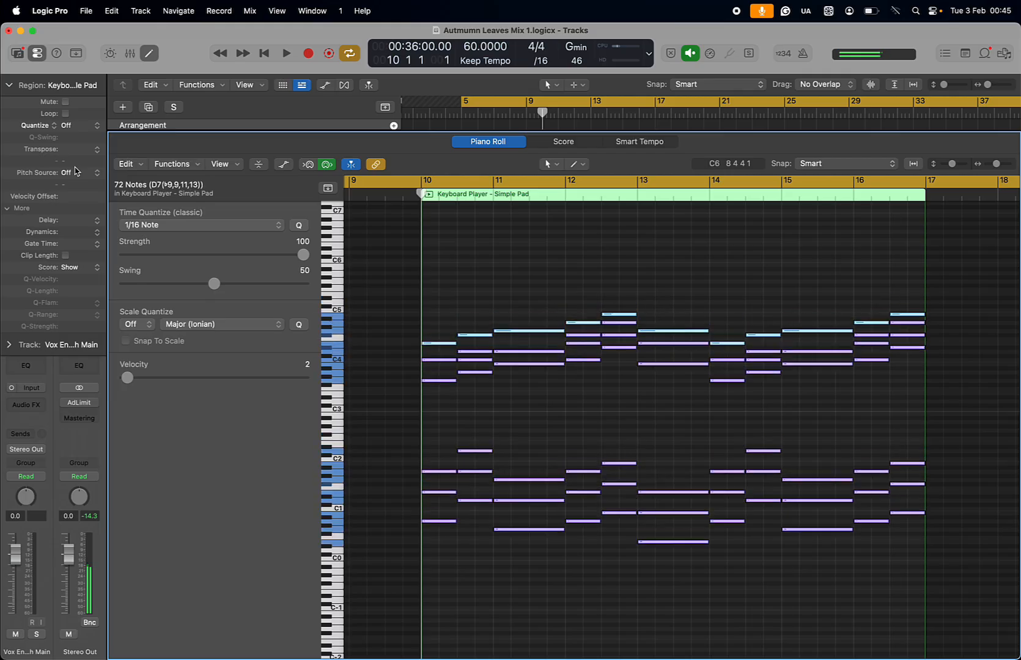
key(alt+Down)
key(alt+Down)
key(alt+Down)
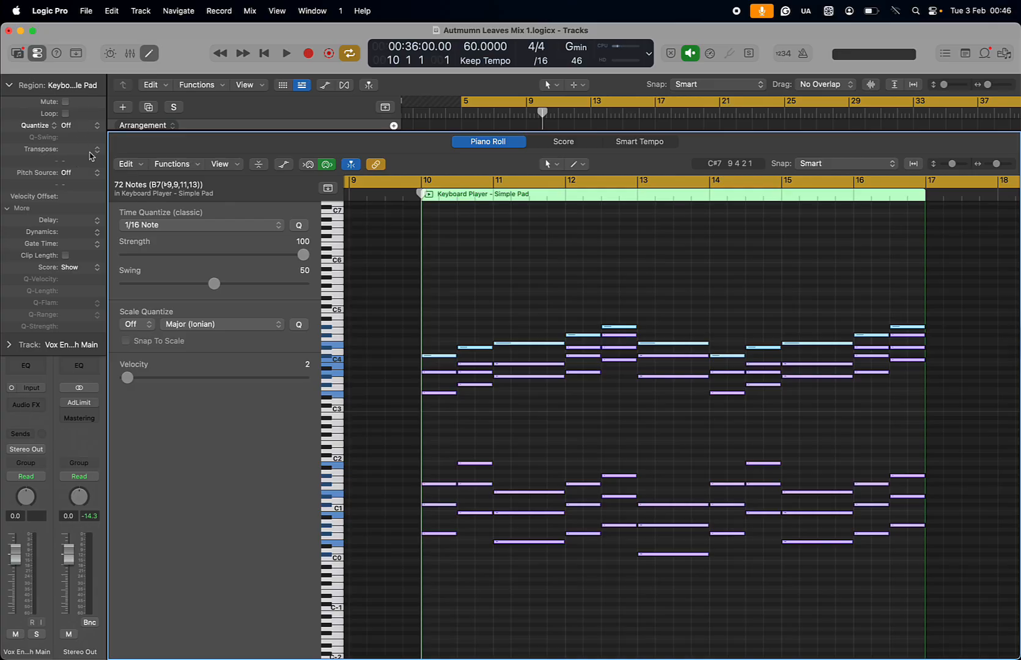
mouse_move(90, 156)
key(alt+Up)
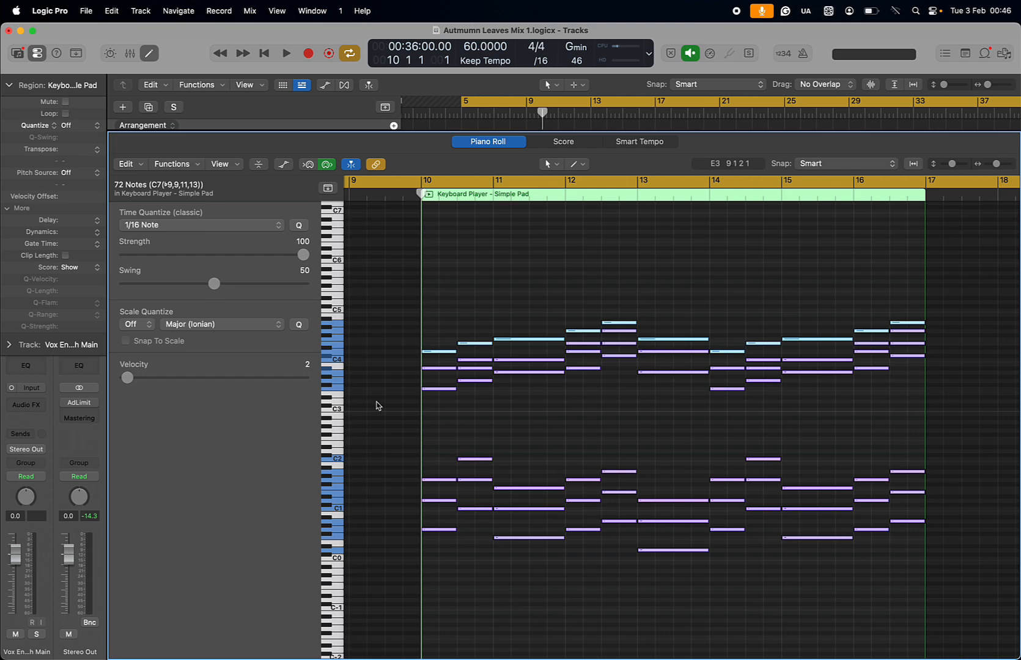
Try moving all selected notes up one octave by shifting the lowest note at bar 10 from G0 to G1, and undo the move.
scroll(546, 464, right, 2)
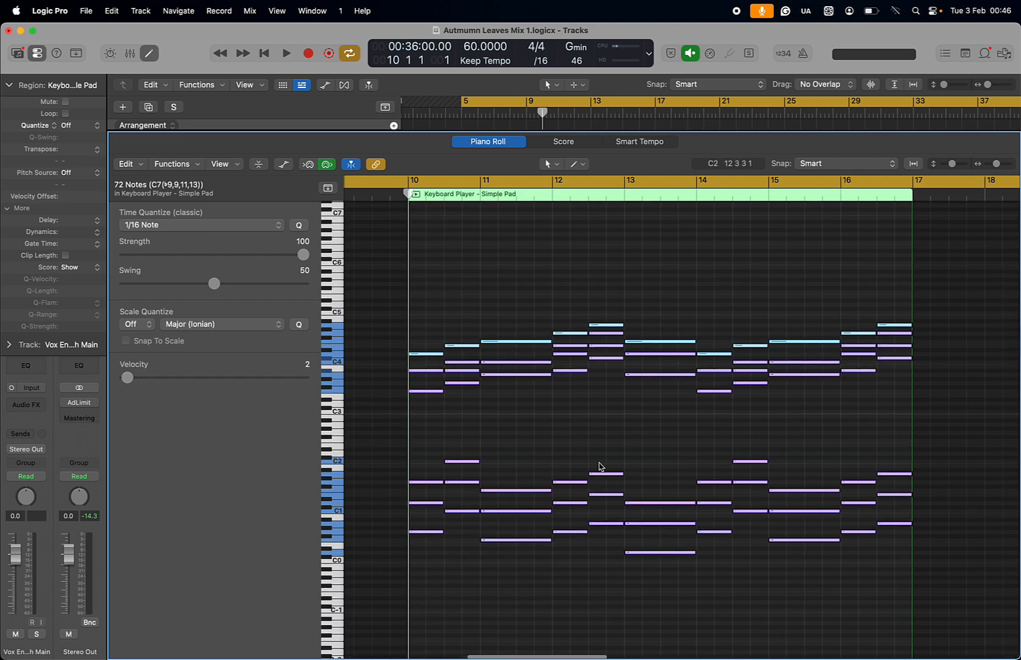
scroll(600, 466, down, 3)
scroll(600, 466, down, 1)
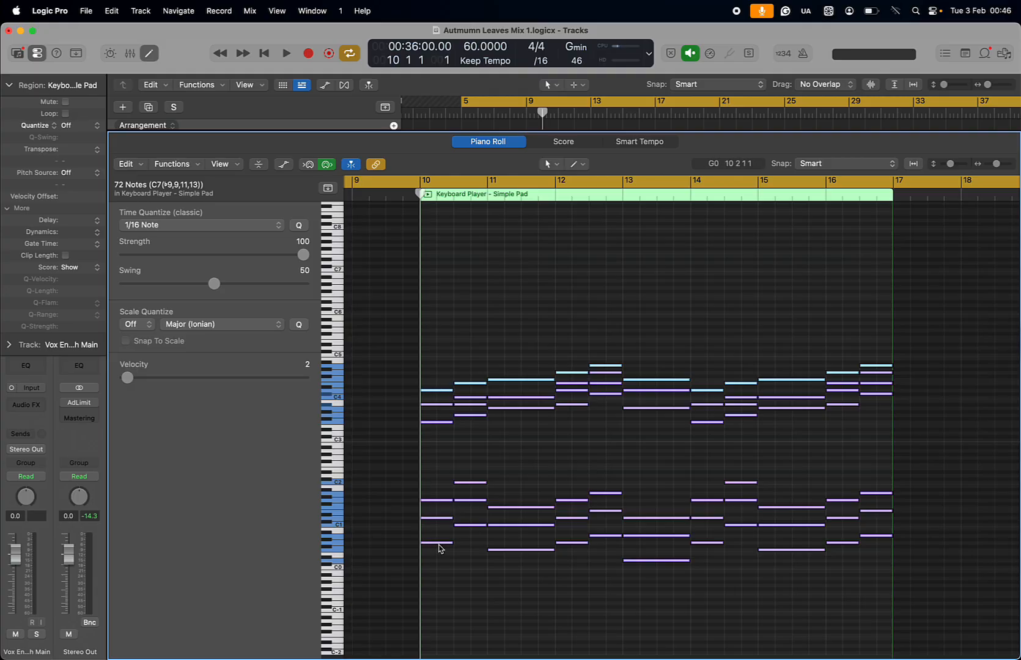
mouse_move(439, 548)
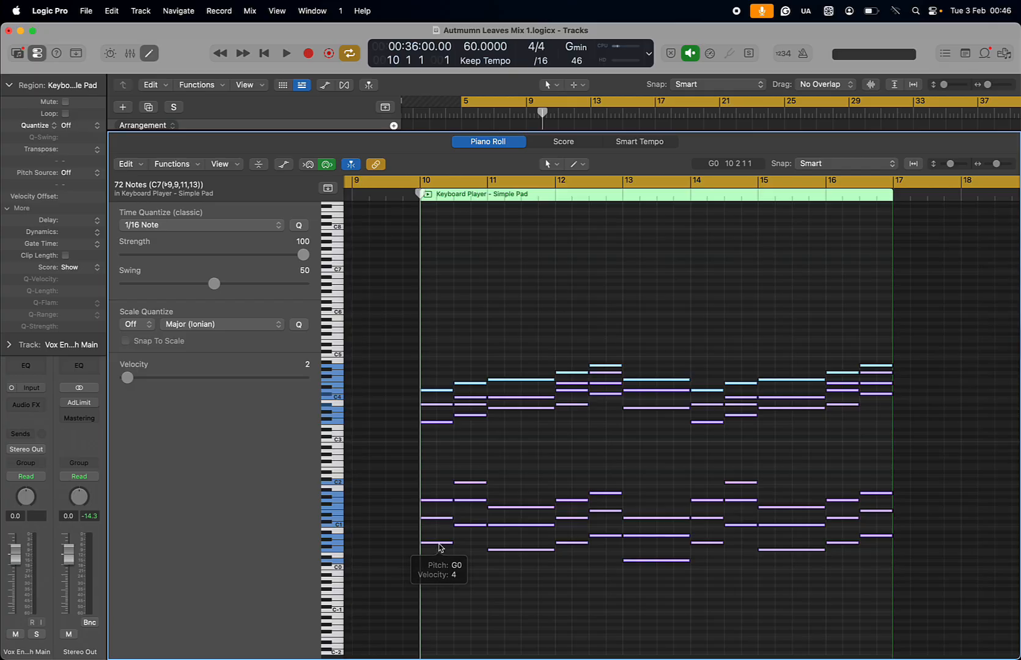
click(439, 544)
drag(439, 546, 439, 503)
mouse_move(439, 502)
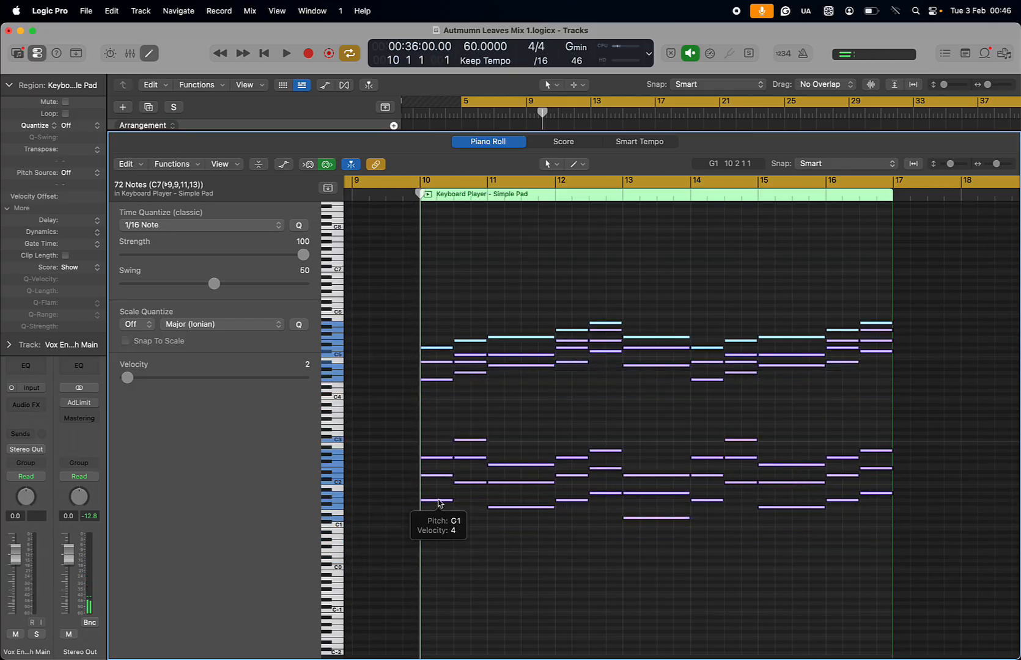
key(super+z)
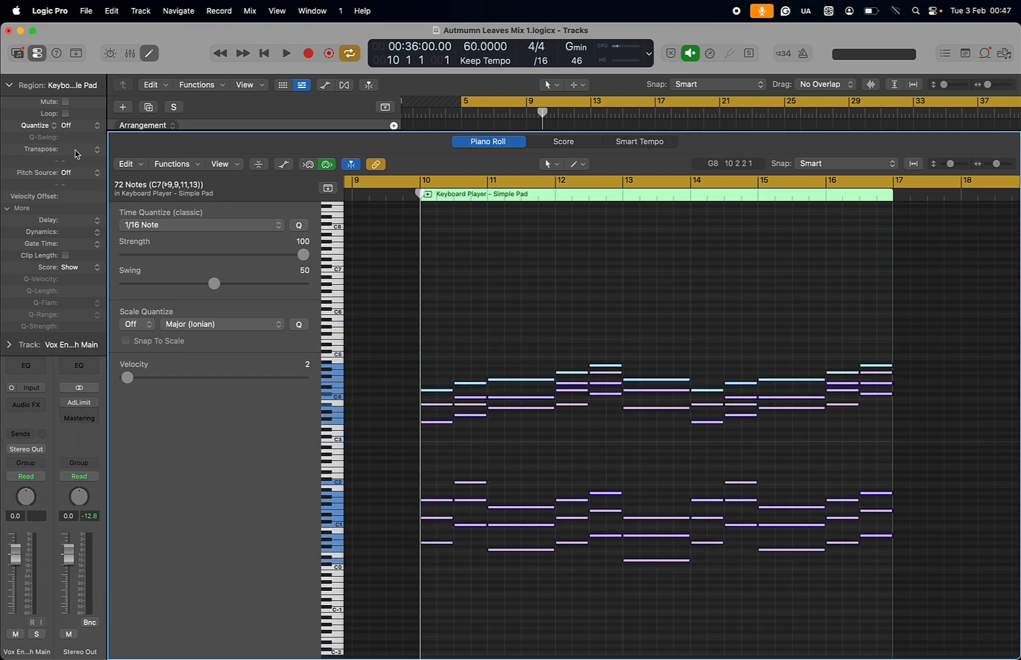
Try a region Transpose value of +12 and undo it.
drag(75, 150, 75, 149)
double_click(75, 150)
text(12)
key(Return)
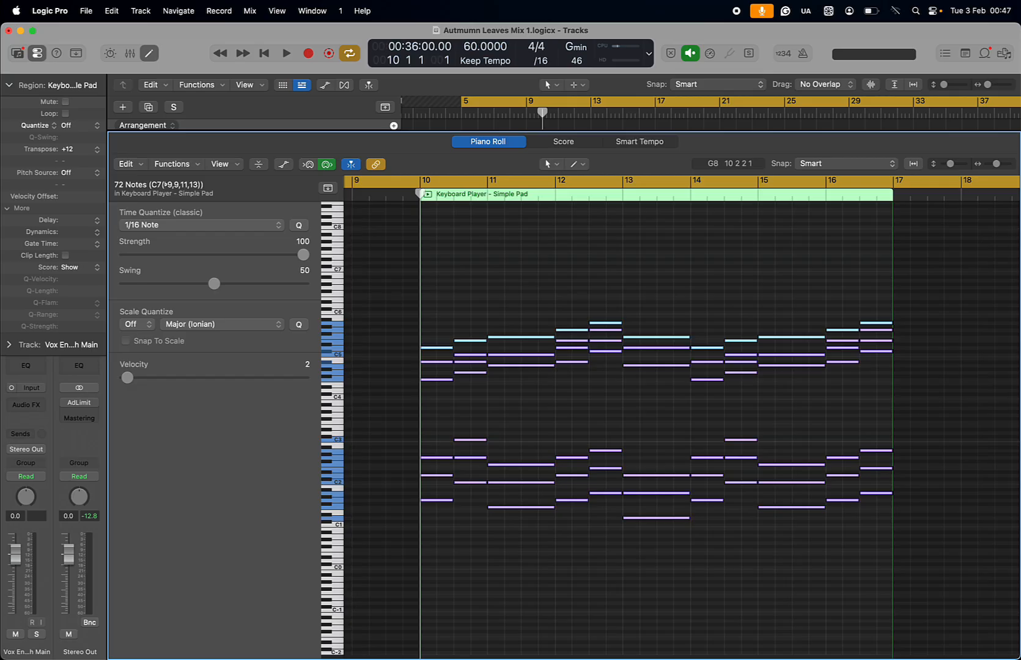
key(super+z)
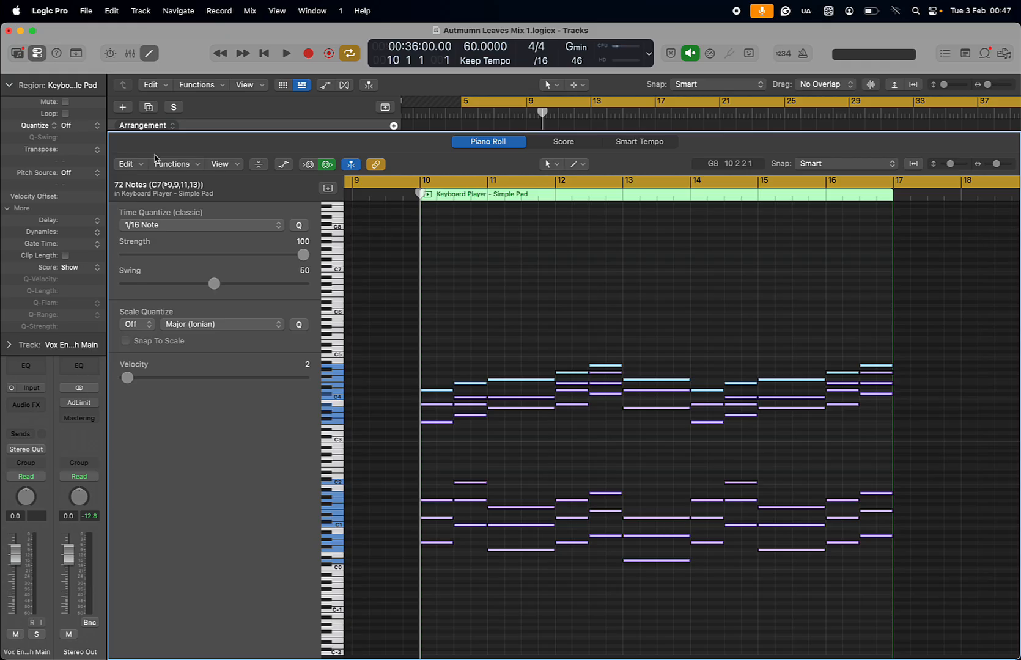
Try octave shifts on all selected notes: up four, down five, up two and down one.
key(alt+shift+Up)
key(alt+shift+Up)
key(alt+shift+Up)
key(alt+shift+Up)
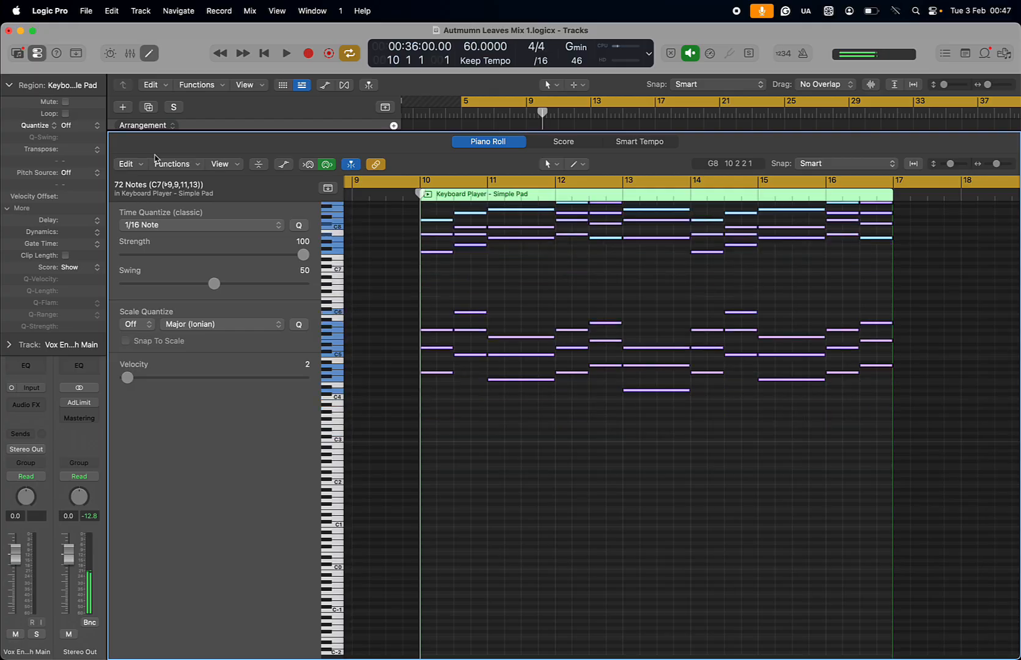
key(alt+shift+Down)
key(alt+shift+Down)
key(alt+shift+Down)
key(alt+shift+Down)
key(alt+shift+Down)
key(alt+shift+Up)
key(alt+shift+Up)
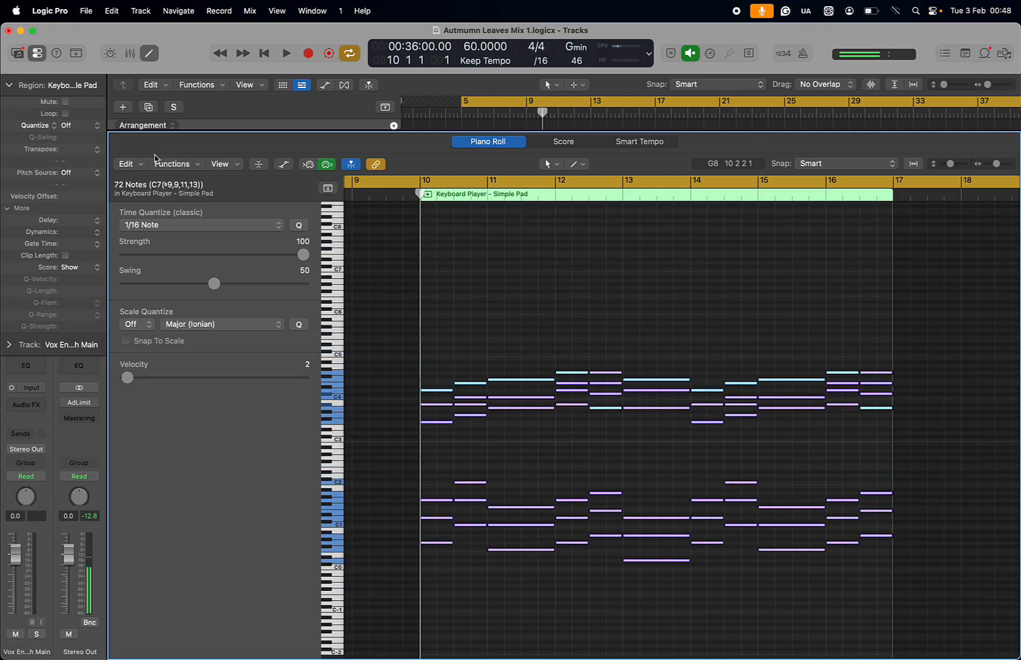
key(alt+shift+Down)
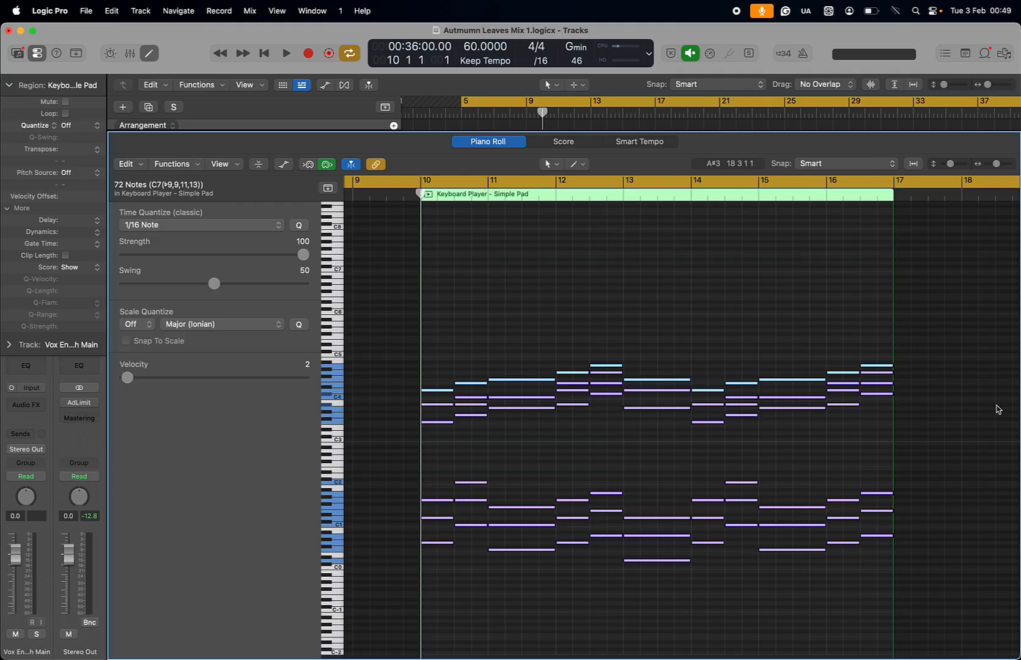
Clear the note selection, and twice select all notes and deselect them again.
click(452, 360)
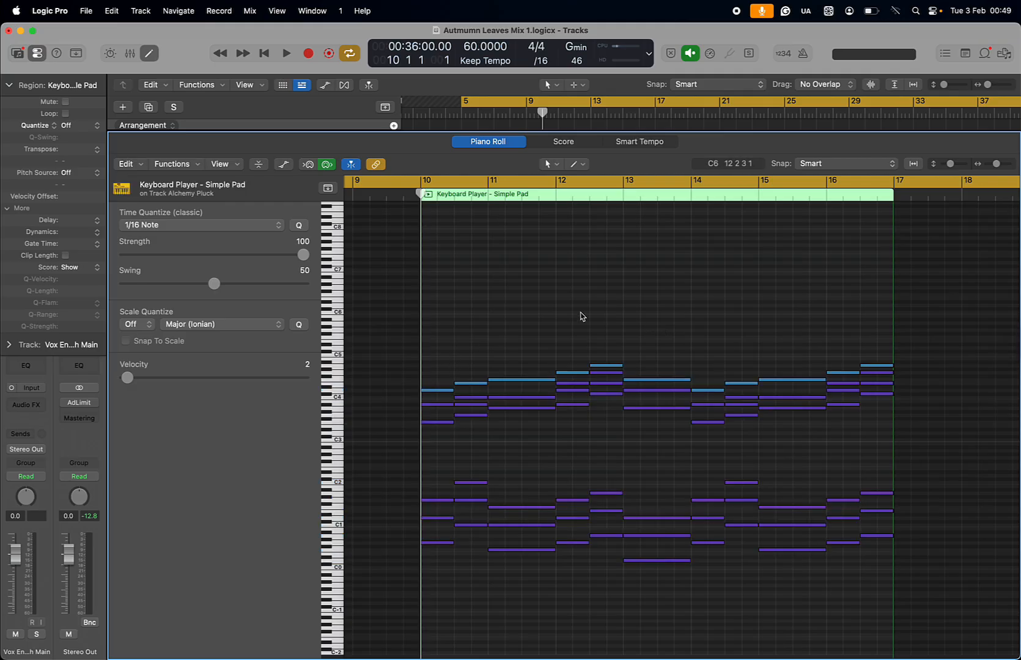
key(super+a)
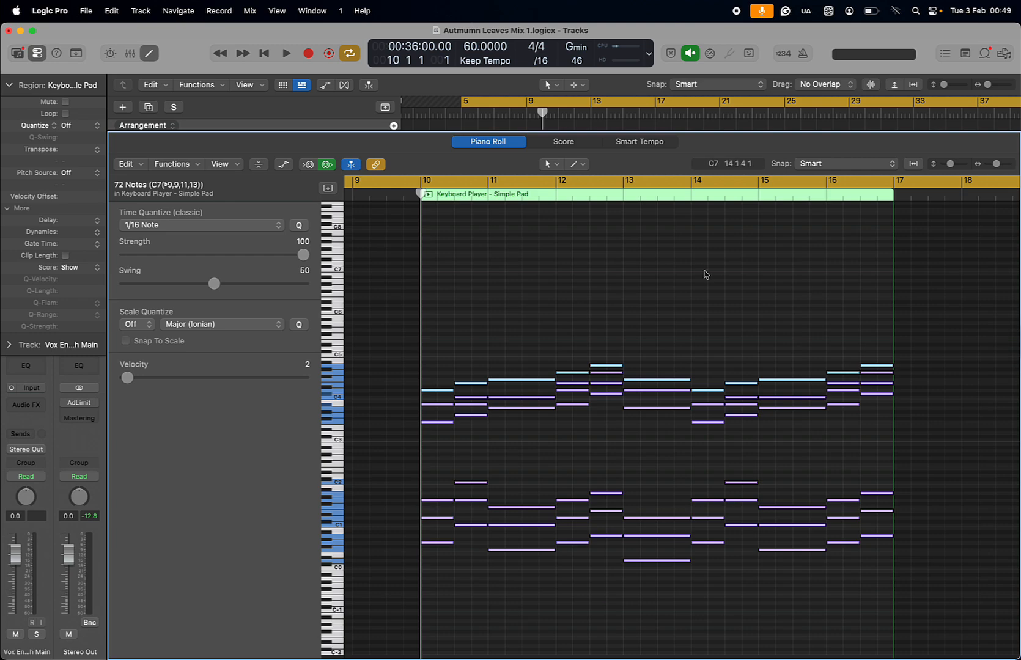
click(677, 292)
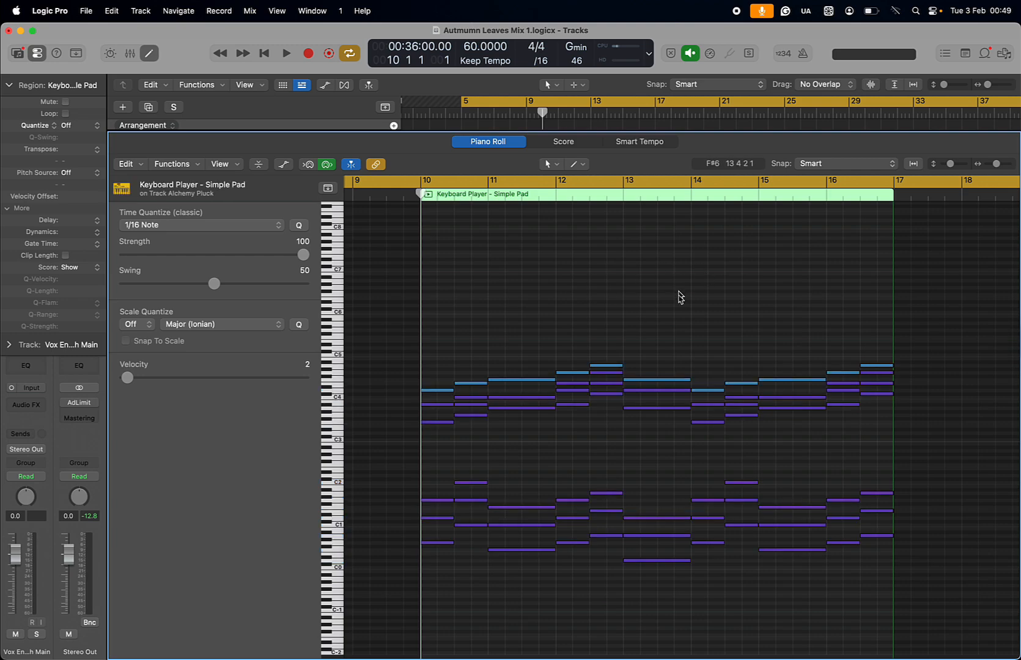
key(super+a)
click(645, 444)
Lower the six-note chord at the start of bar 10 by one semitone and raise its second-highest note by one semitone.
drag(440, 376, 445, 556)
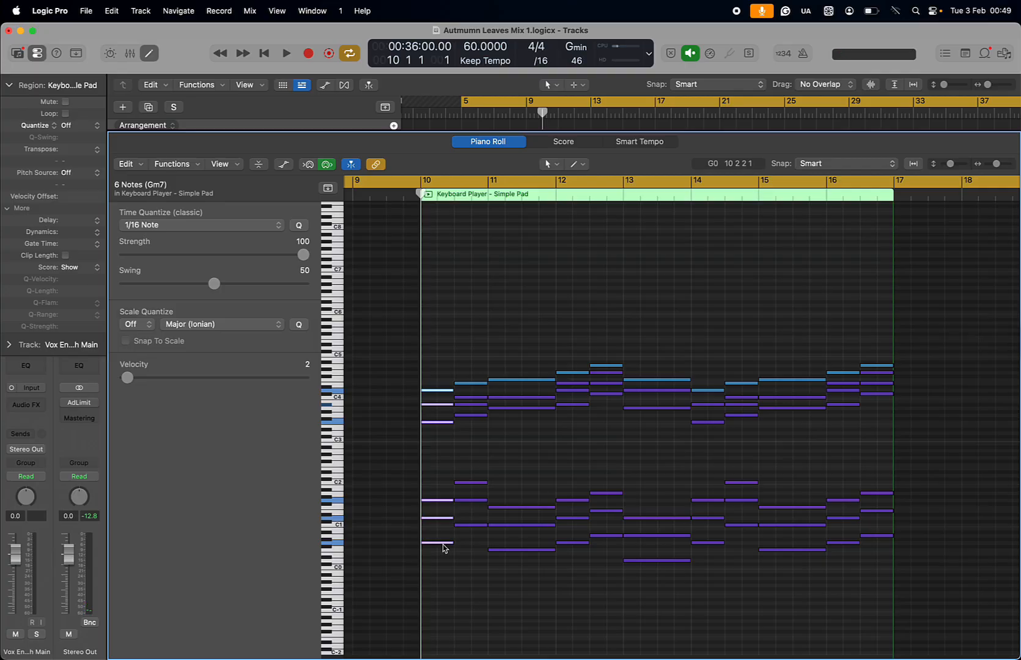
mouse_move(445, 546)
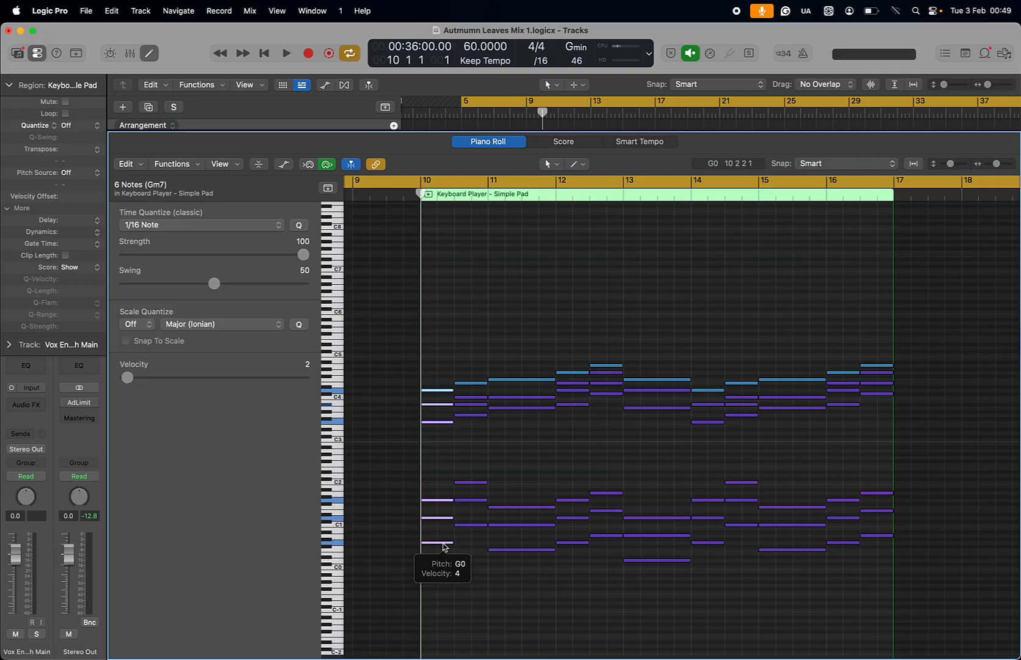
drag(445, 547, 445, 550)
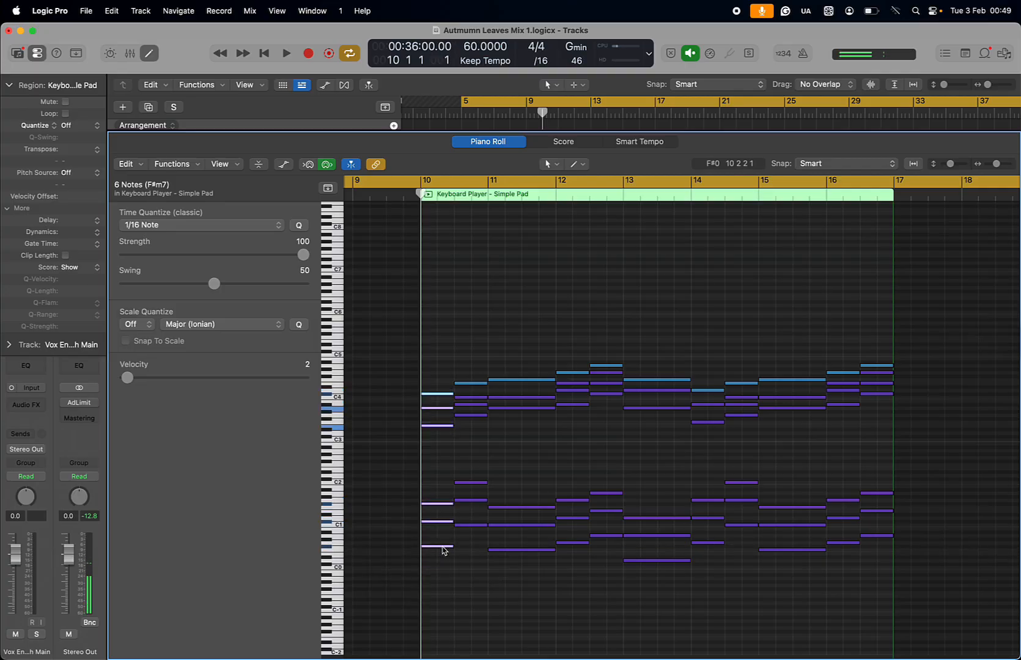
click(438, 416)
drag(438, 411, 439, 409)
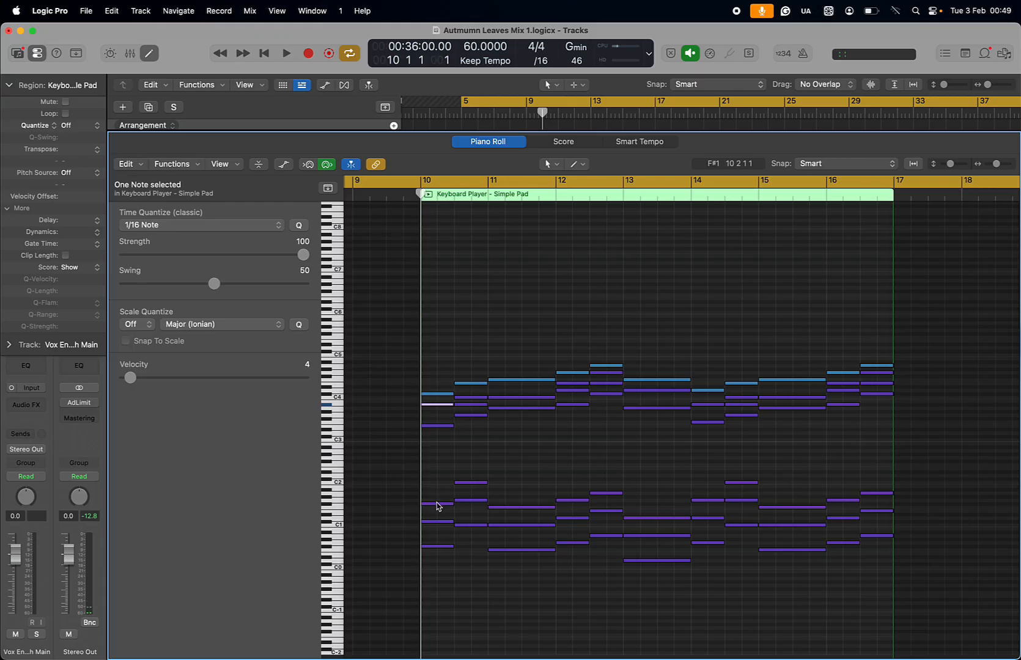
Copy the E3 note of the first chord down to G#2 and move the copy up two octaves.
mouse_move(438, 431)
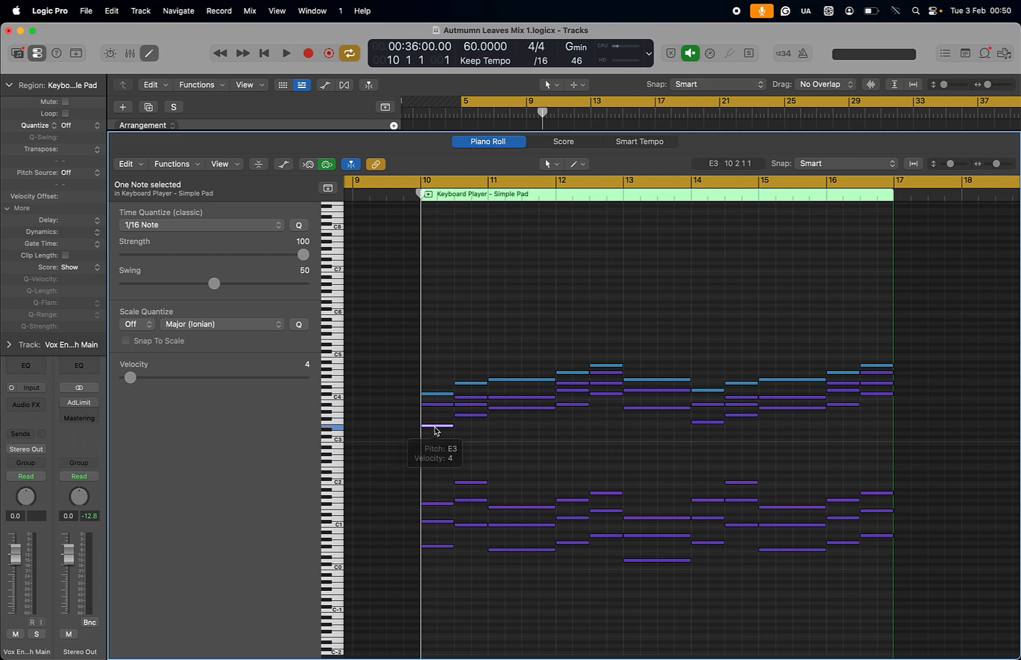
drag(436, 430, 436, 456)
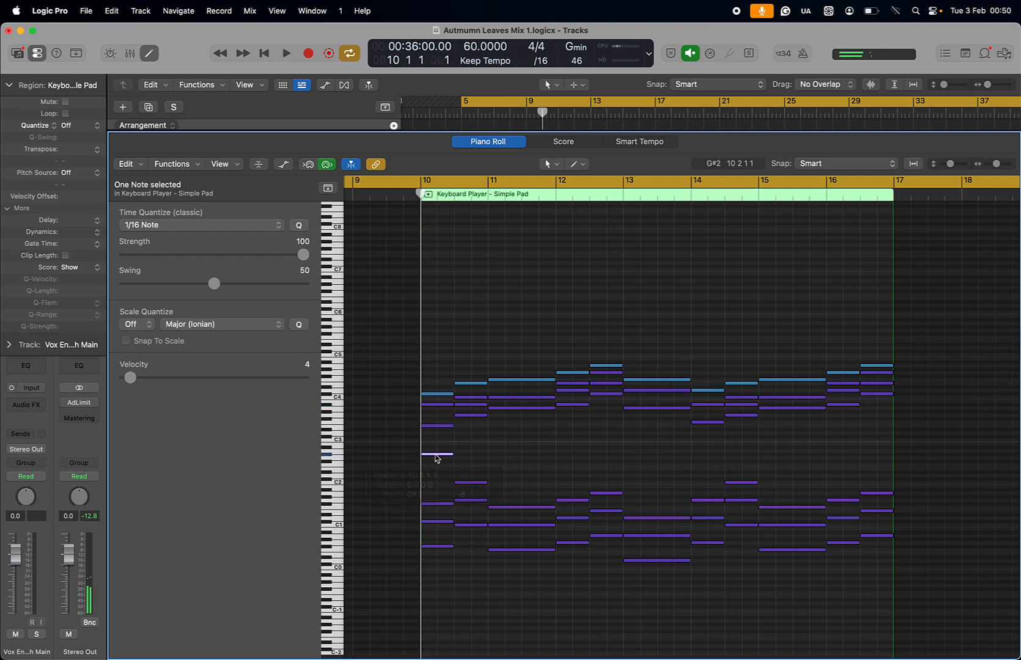
mouse_move(437, 457)
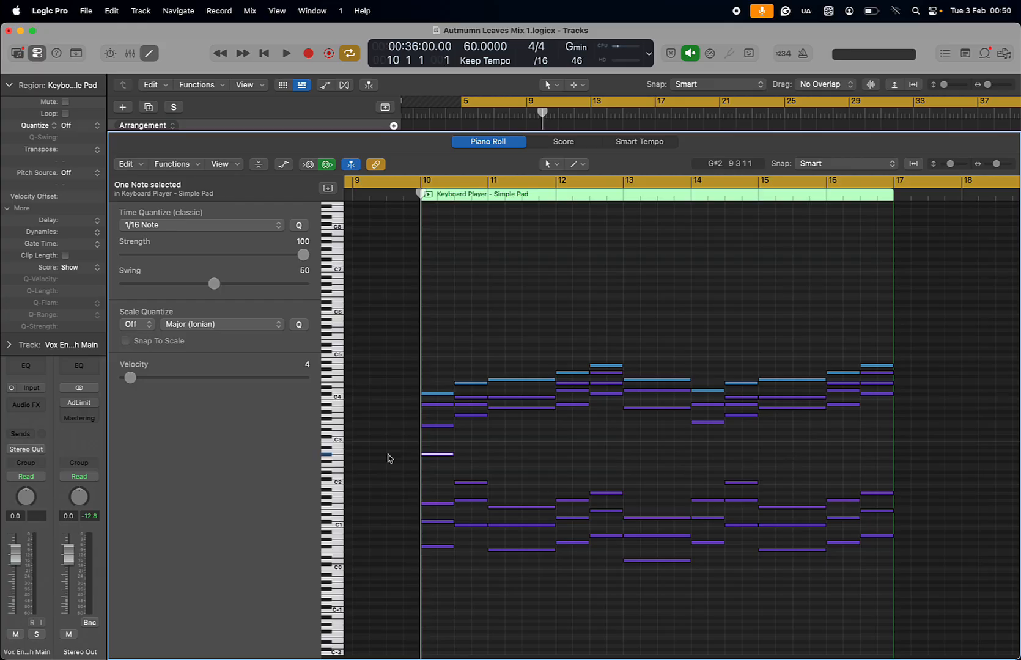
drag(440, 456, 443, 372)
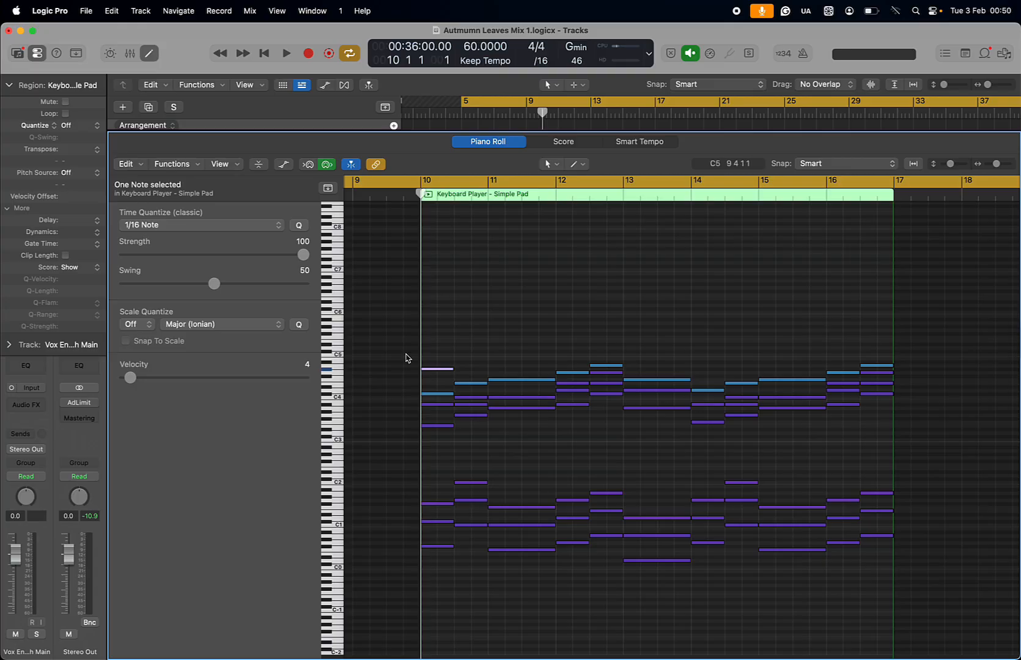
Undo the pitch changes and the copied note in the first chord.
mouse_move(427, 431)
key(super+z)
key(super+z)
key(super+z)
key(super+z)
key(super+z)
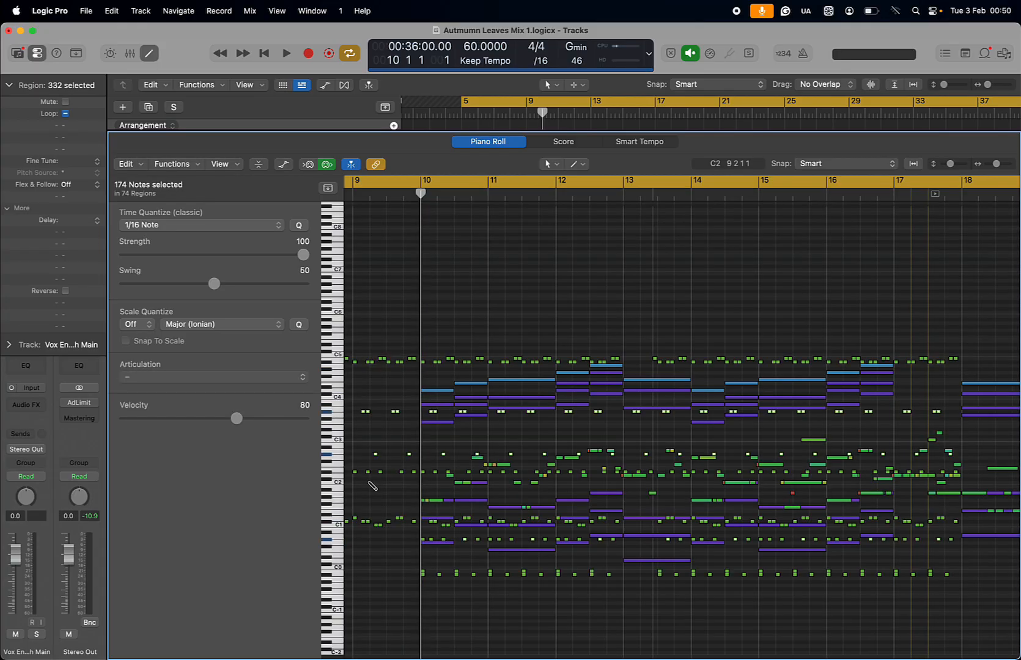
Close the editor, clear the region selection and reopen the first Alchemy Pluck region, Keyboard Player - Simple Pad, in the Piano Roll.
key(e)
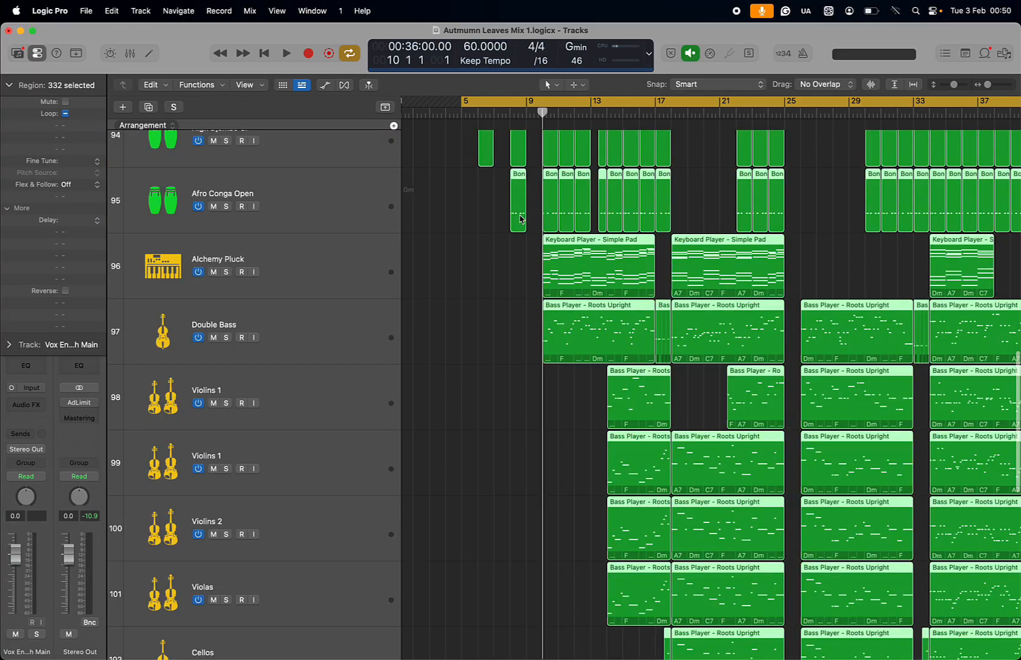
click(492, 289)
scroll(492, 289, up, 1)
double_click(587, 282)
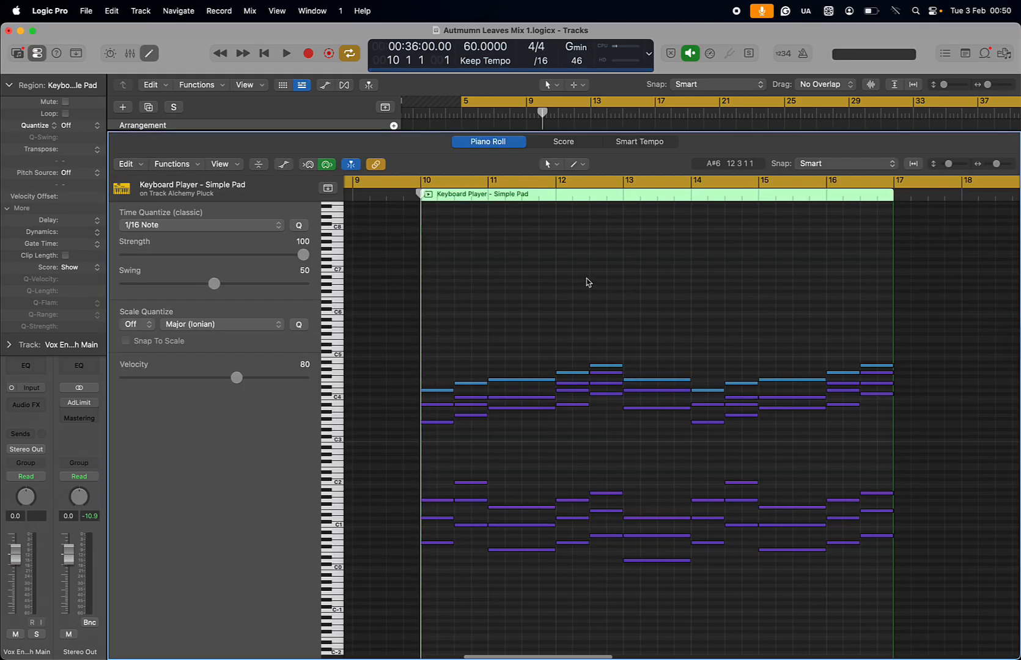
scroll(586, 288, down, 1)
scroll(586, 288, up, 1)
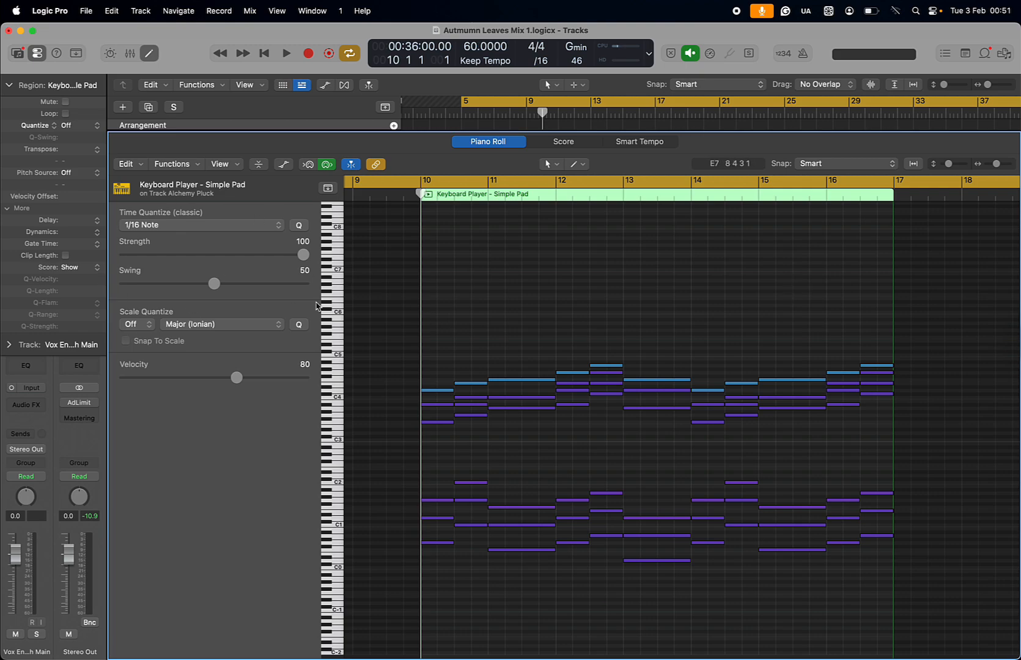
Select all notes and examine the available Time Quantize values, keeping 1/16 Note.
key(super+a)
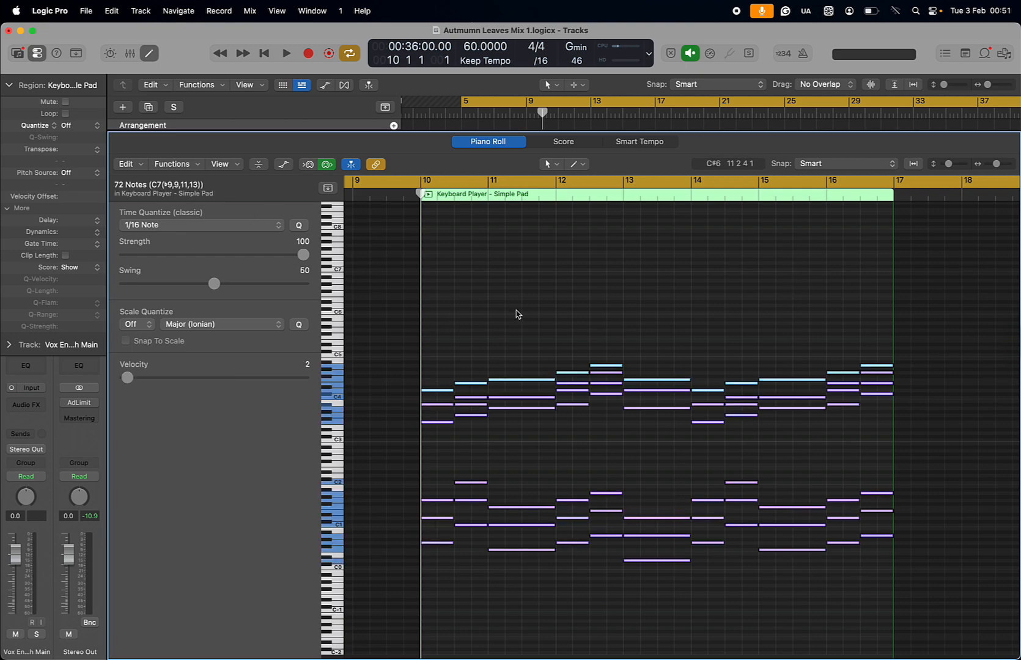
click(176, 226)
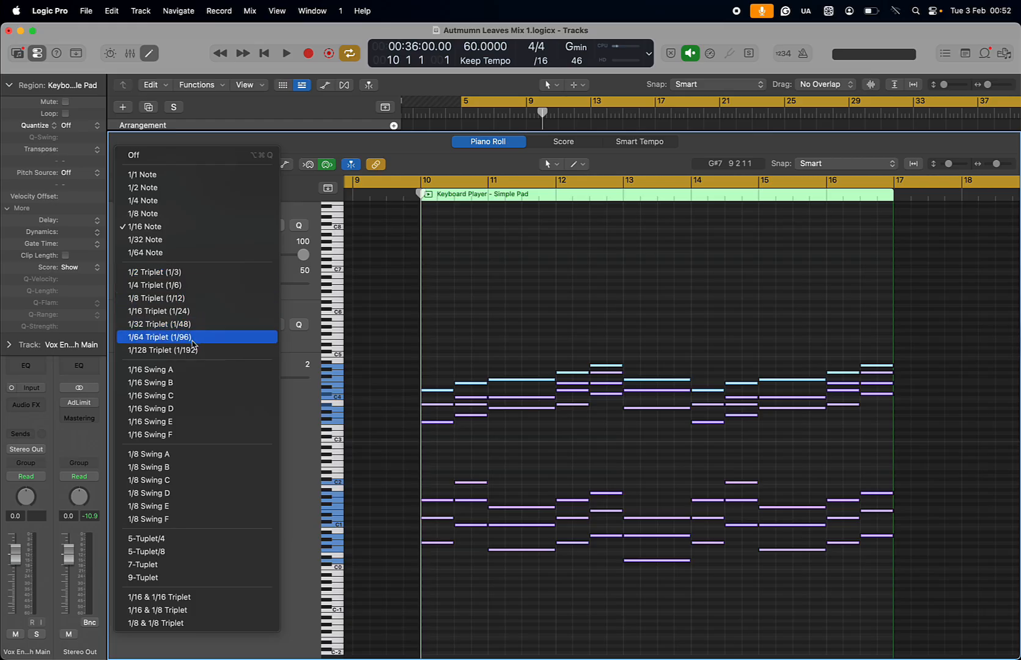
click(200, 227)
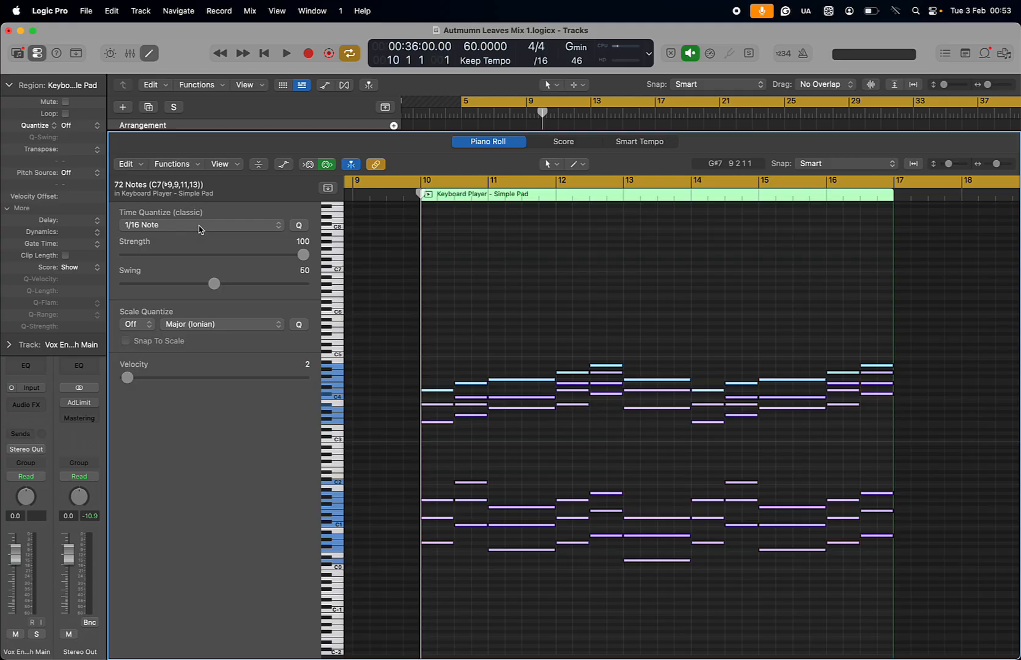
click(199, 230)
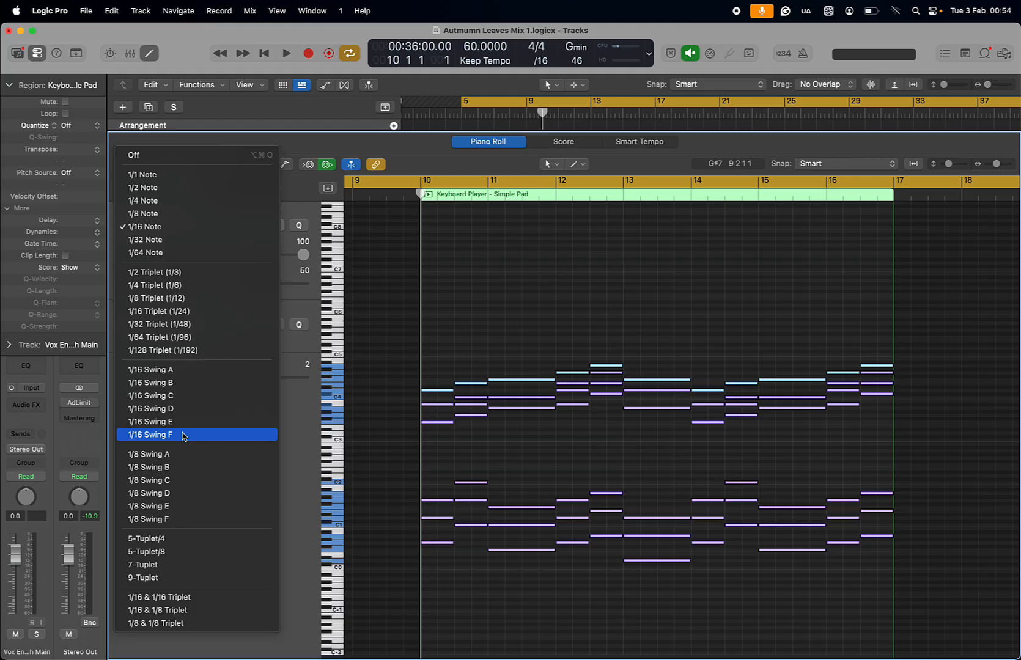
click(422, 159)
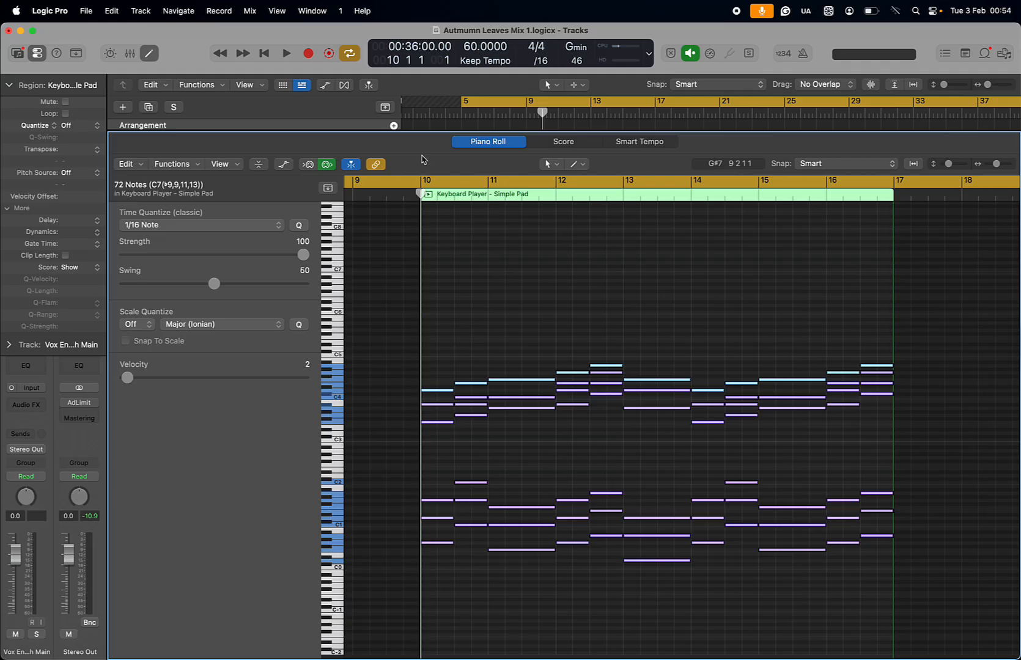